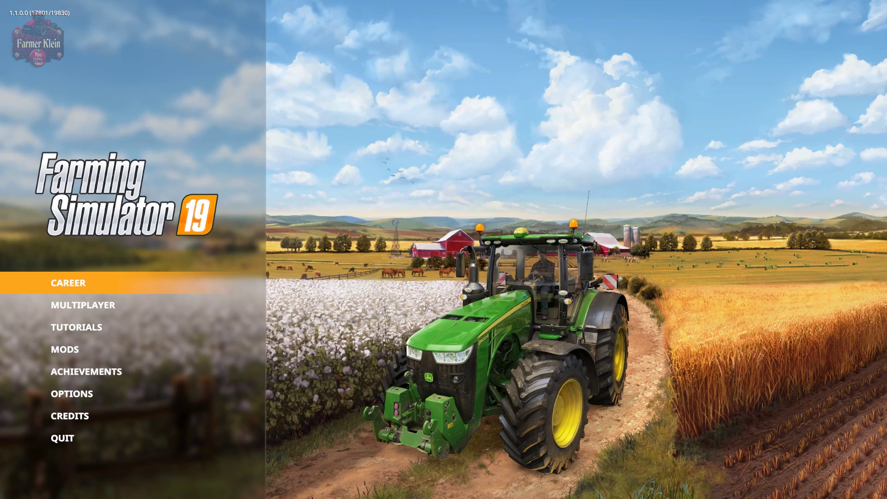
# - Open the ModHub and look through the installed mods, selecting the Mahindra Retriever 1000
pyautogui.click(62, 344)
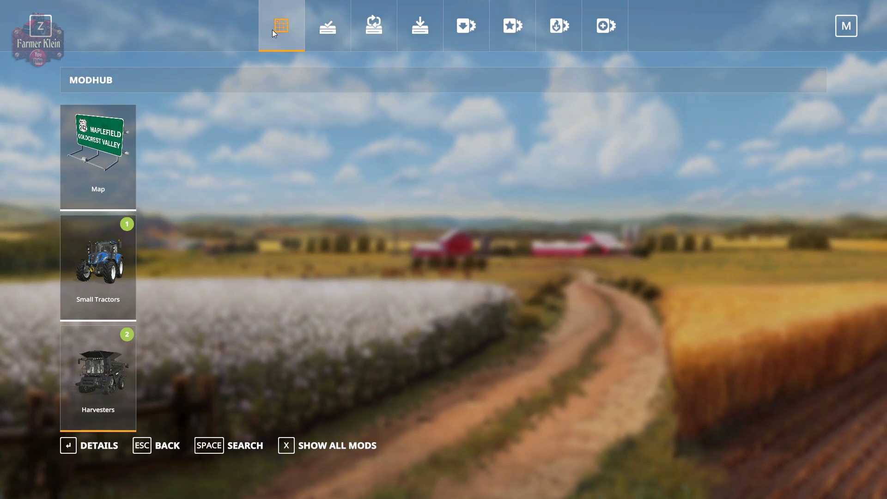
pyautogui.click(345, 39)
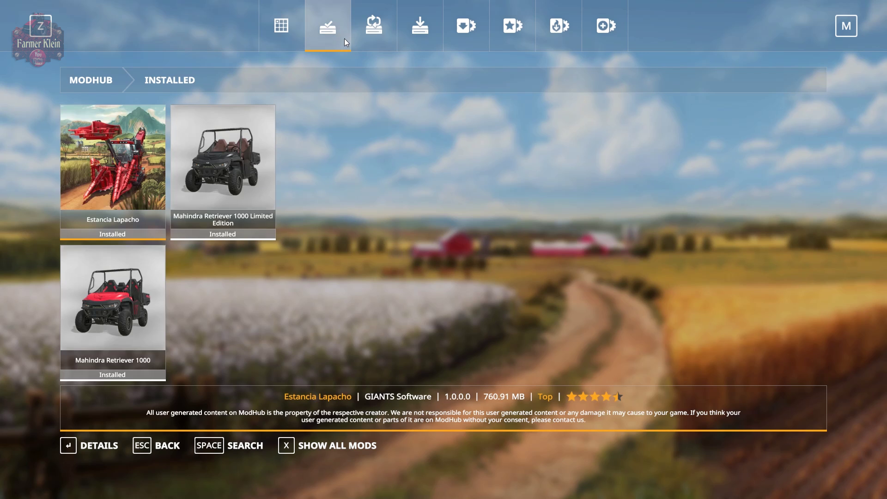
pyautogui.click(206, 177)
pyautogui.click(140, 180)
pyautogui.click(119, 267)
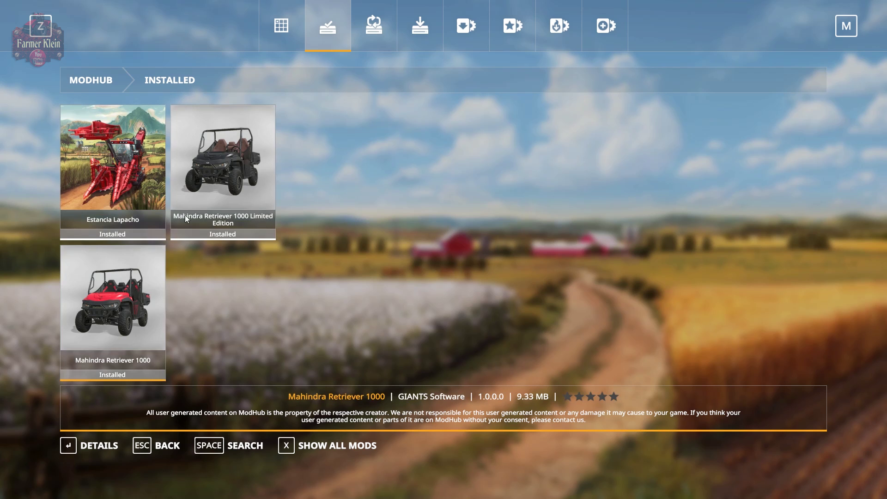
# - Look through the ModHub's Update, Downloads, DLC, Best, Most Downloaded and Latest lists
pyautogui.click(390, 25)
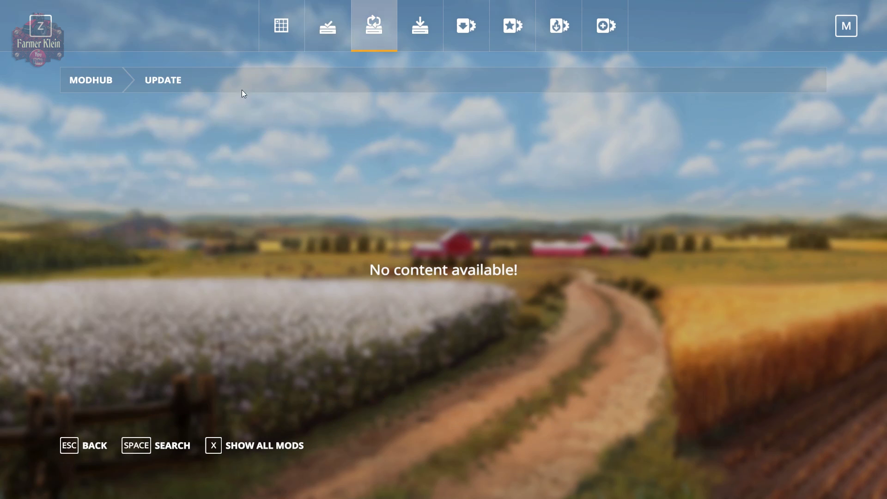
pyautogui.click(417, 37)
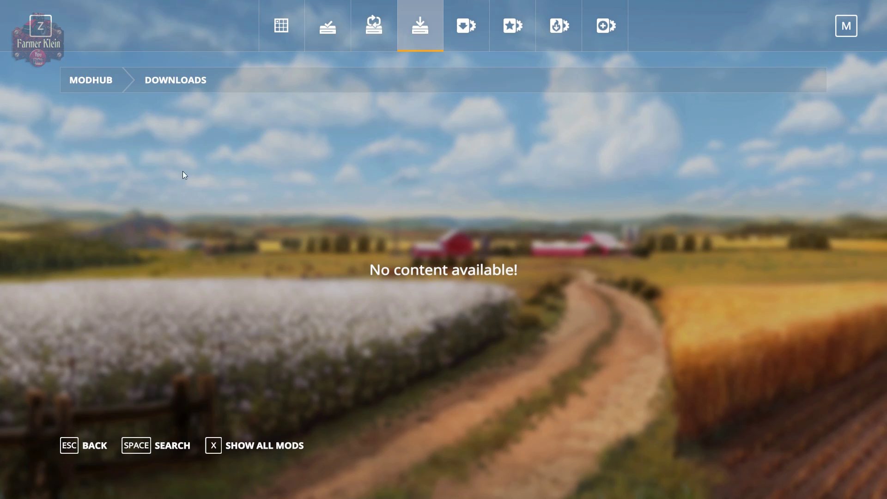
pyautogui.click(468, 36)
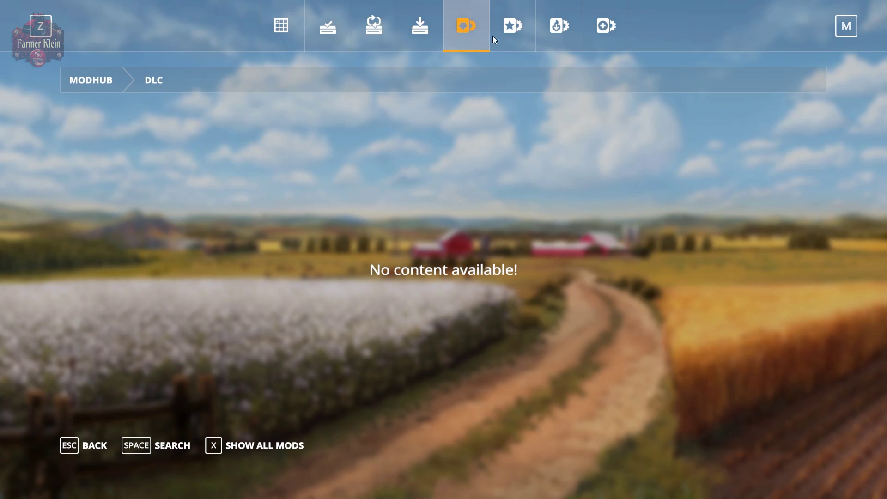
pyautogui.click(508, 39)
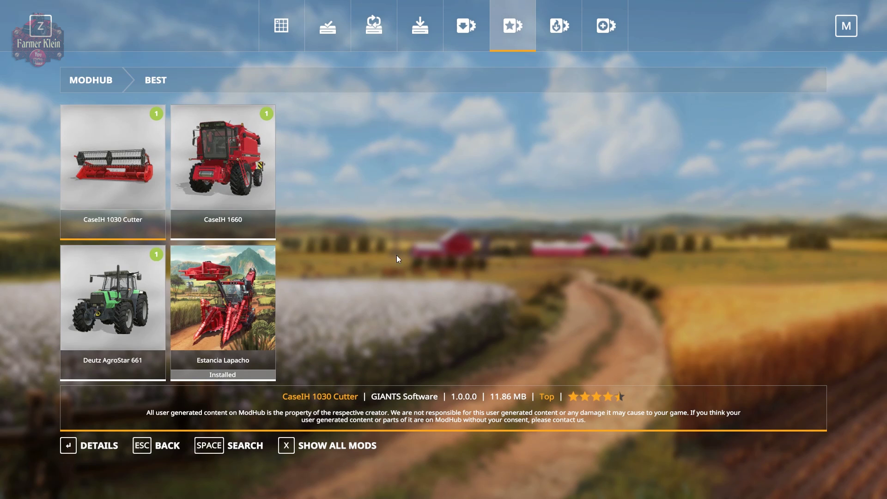
pyautogui.click(551, 33)
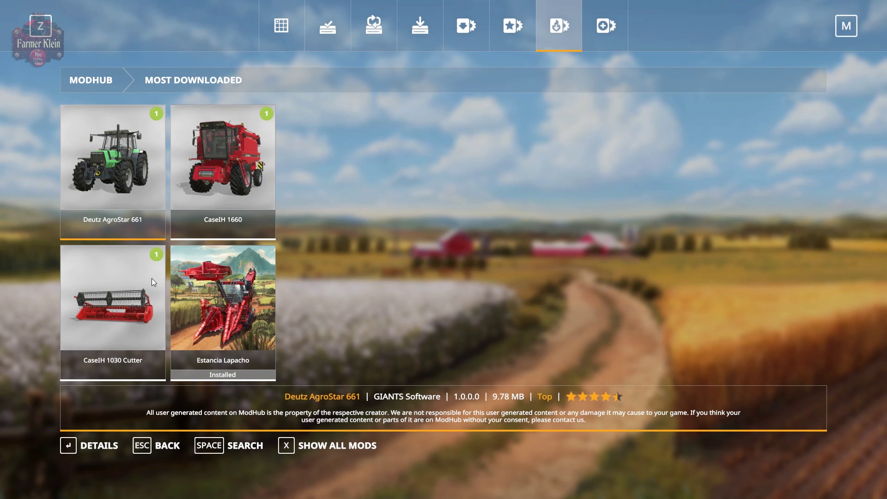
pyautogui.click(589, 32)
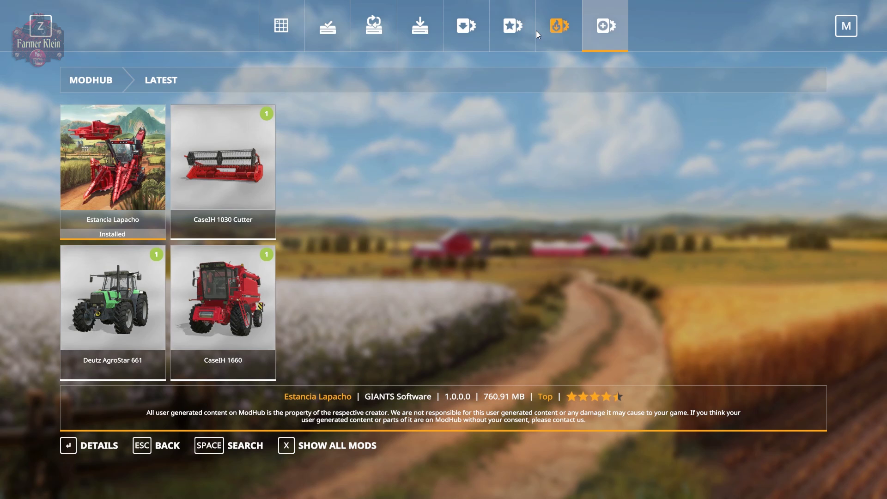
# - Return to the ModHub categories, view the mods in the Map category, and go back to the overview
pyautogui.click(290, 28)
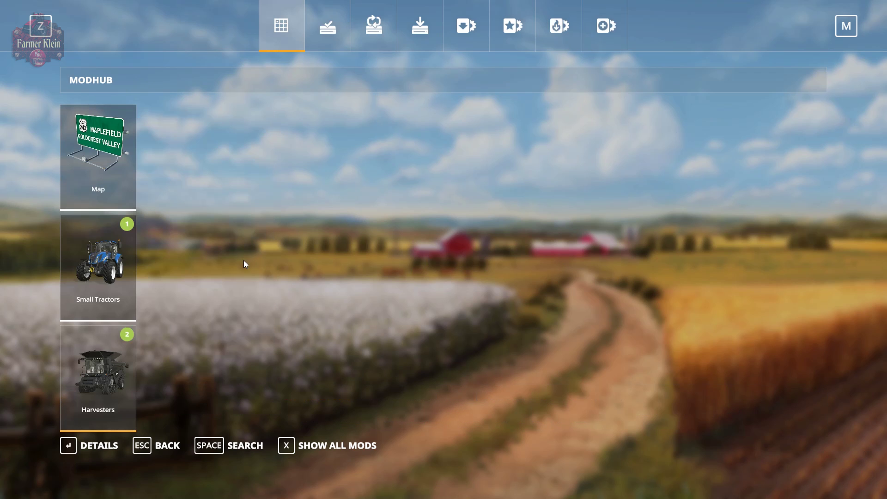
pyautogui.click(121, 151)
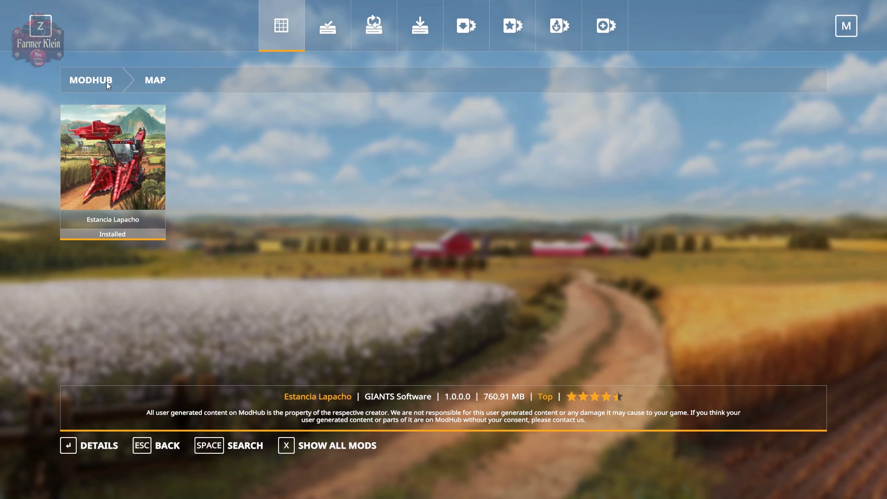
pyautogui.click(179, 441)
# - Install the Deutz AgroStar 661 mod from the Small Tractors category
pyautogui.click(103, 274)
pyautogui.click(103, 274)
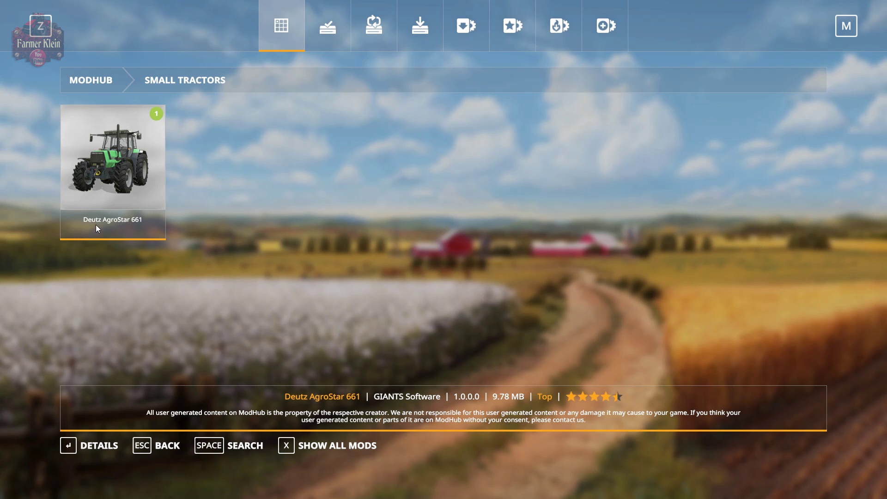
pyautogui.click(114, 195)
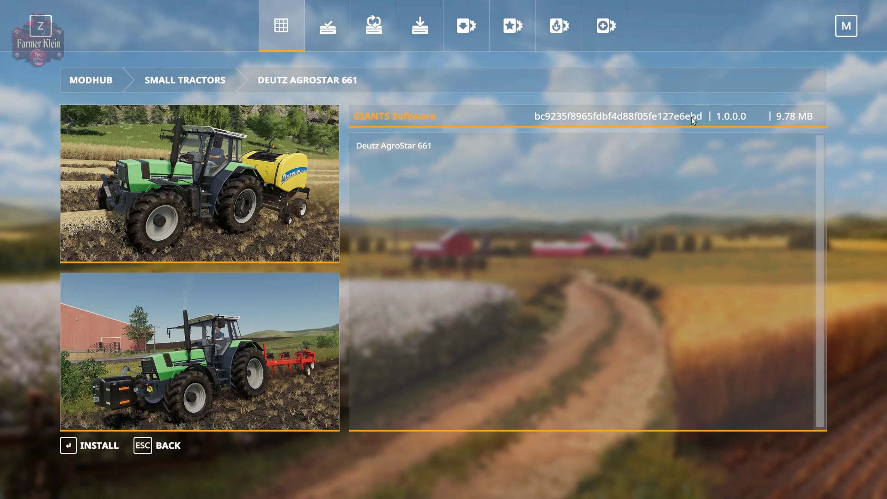
pyautogui.click(101, 450)
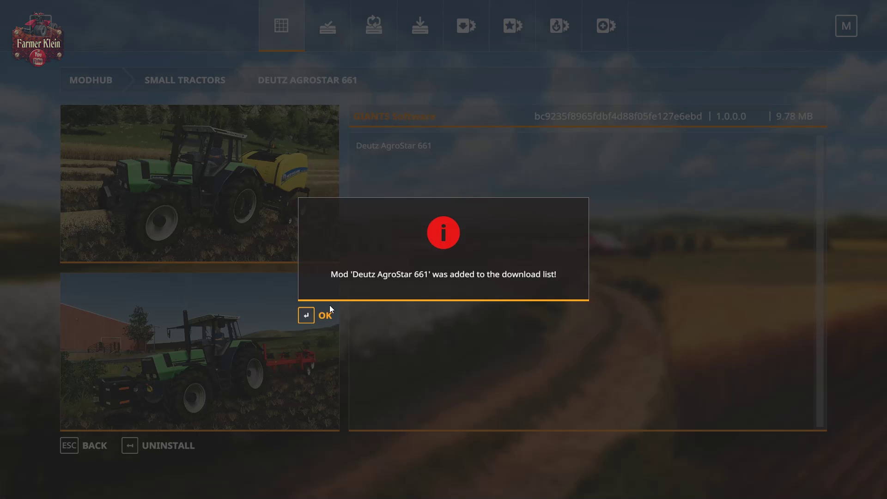
pyautogui.click(319, 319)
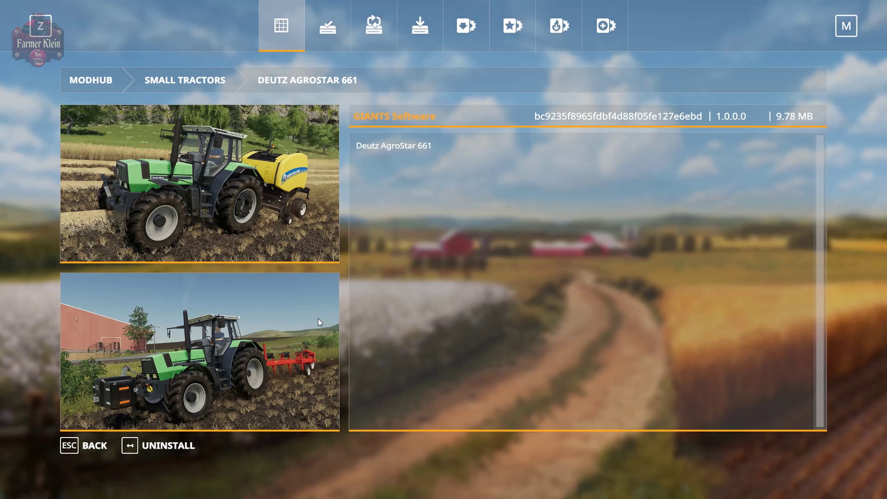
# - Check the Downloads, Update and Installed lists for the Deutz AgroStar 661
pyautogui.click(414, 27)
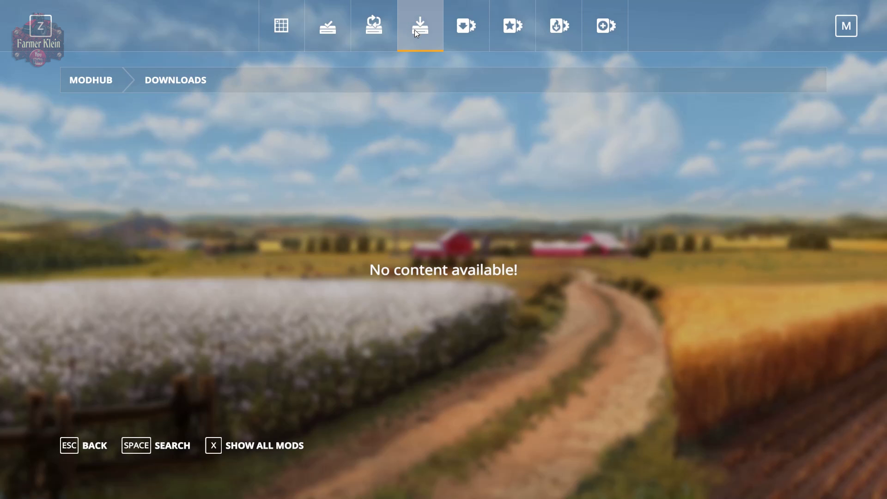
pyautogui.click(378, 18)
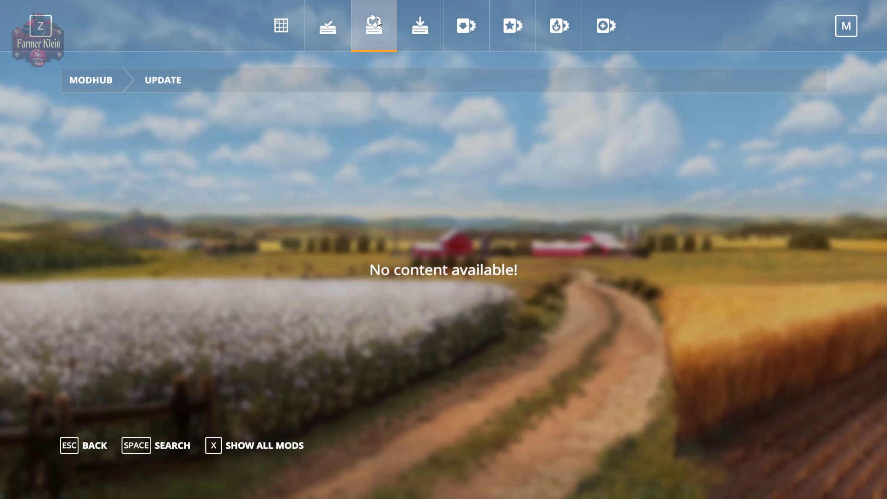
pyautogui.click(329, 18)
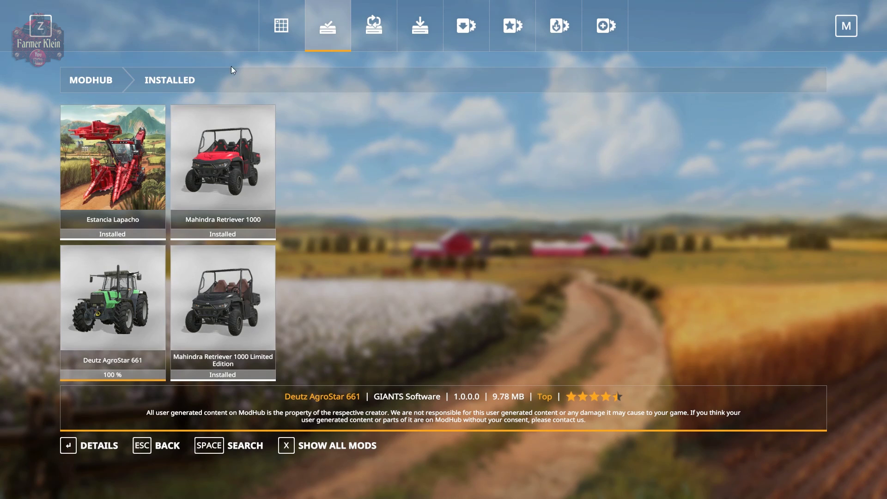
# - Browse the Small Tractors and Harvesters categories, selecting the CaseIH 1660, and return to the category overview
pyautogui.click(267, 26)
pyautogui.click(113, 254)
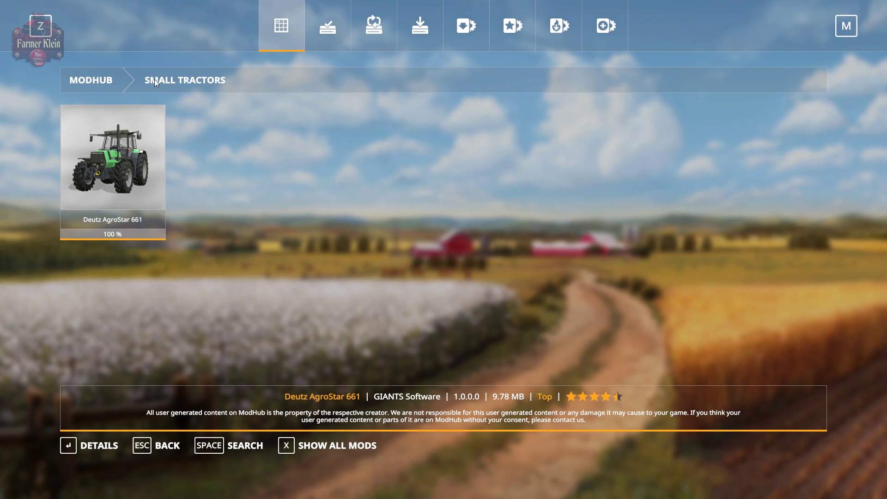
pyautogui.click(143, 454)
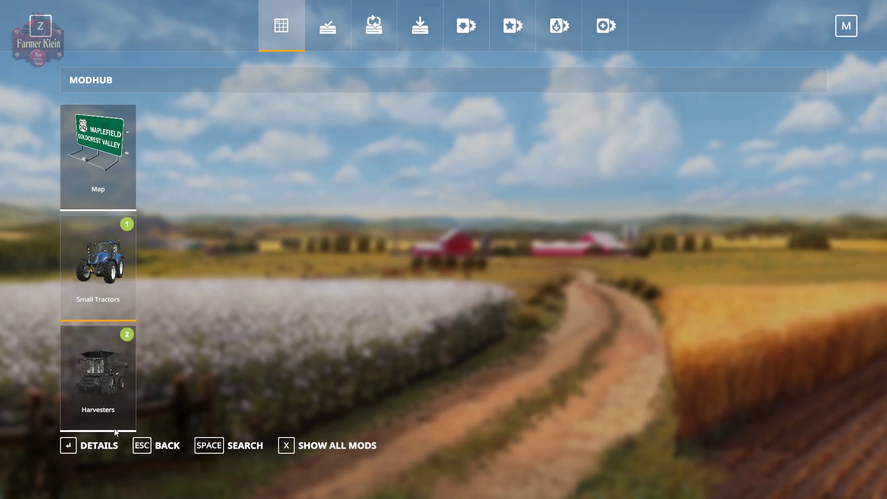
pyautogui.click(101, 393)
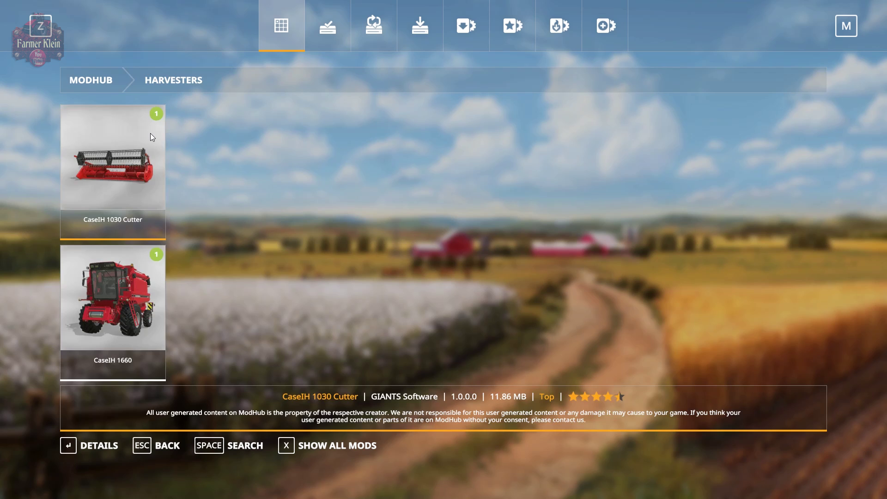
pyautogui.click(125, 285)
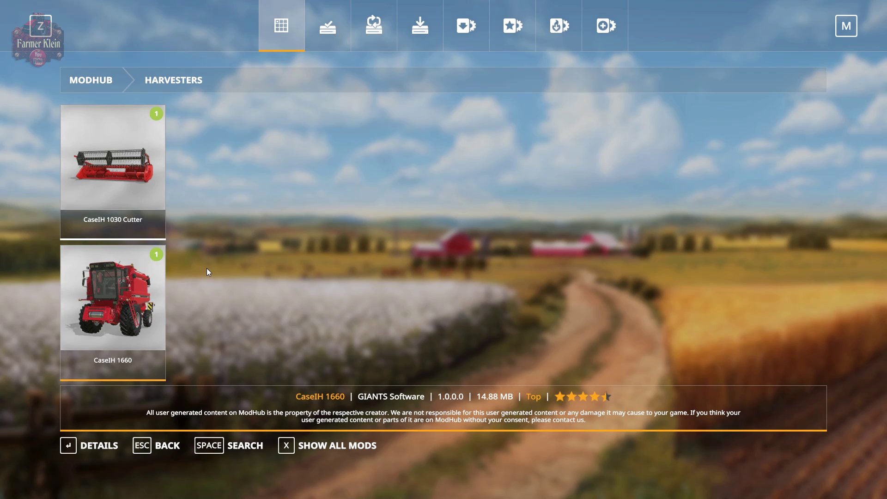
pyautogui.click(281, 38)
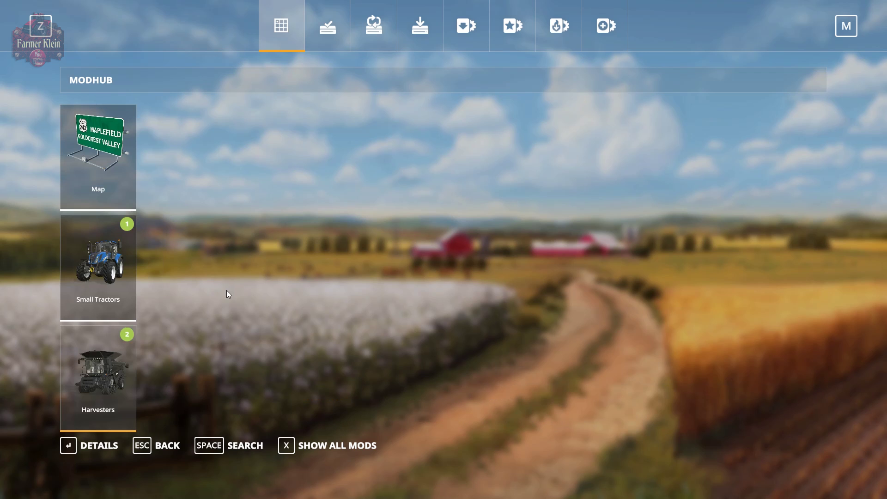
# - Search the ModHub for "Case" and install the CaseIH 1030 Cutter mod
pyautogui.click(207, 443)
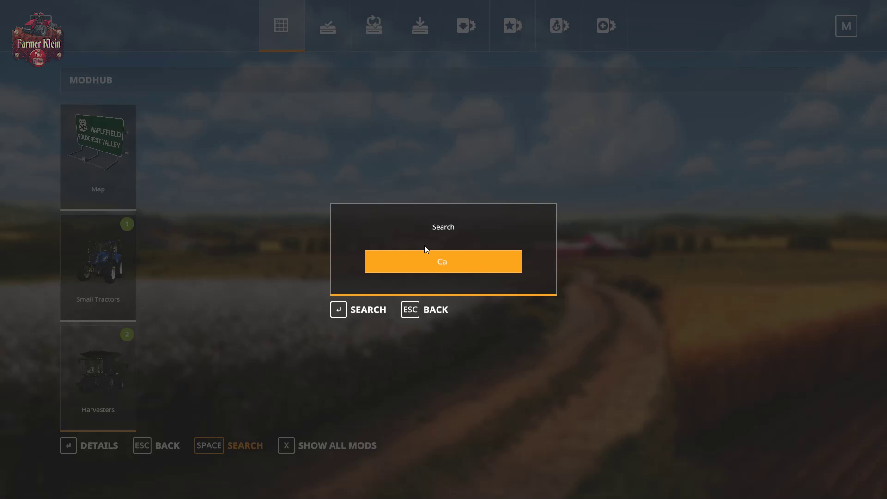
pyautogui.press('Return')
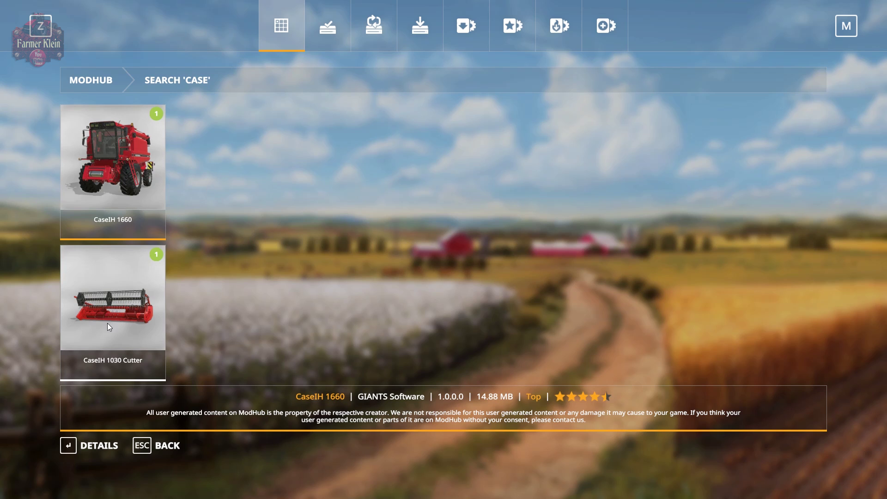
pyautogui.press('Down')
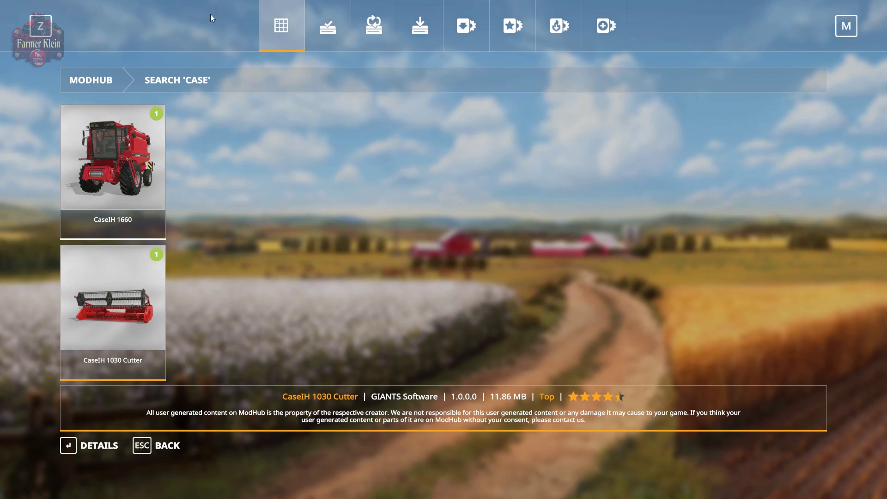
pyautogui.click(71, 450)
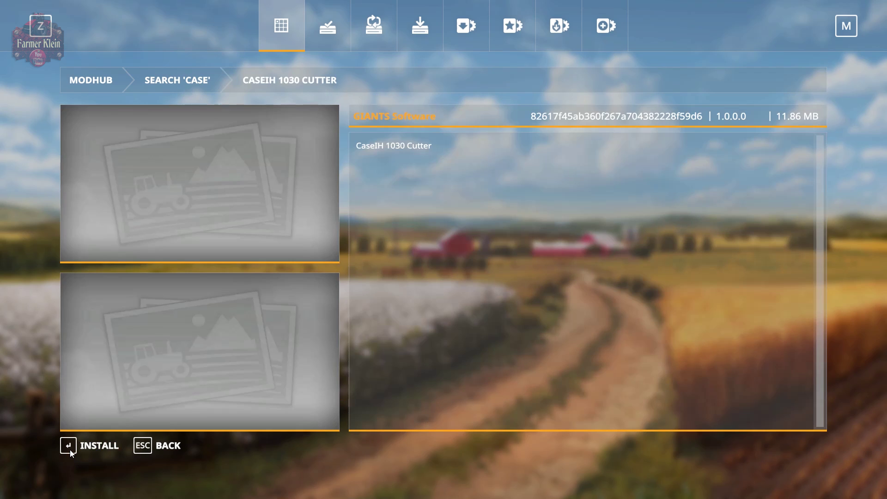
pyautogui.click(70, 451)
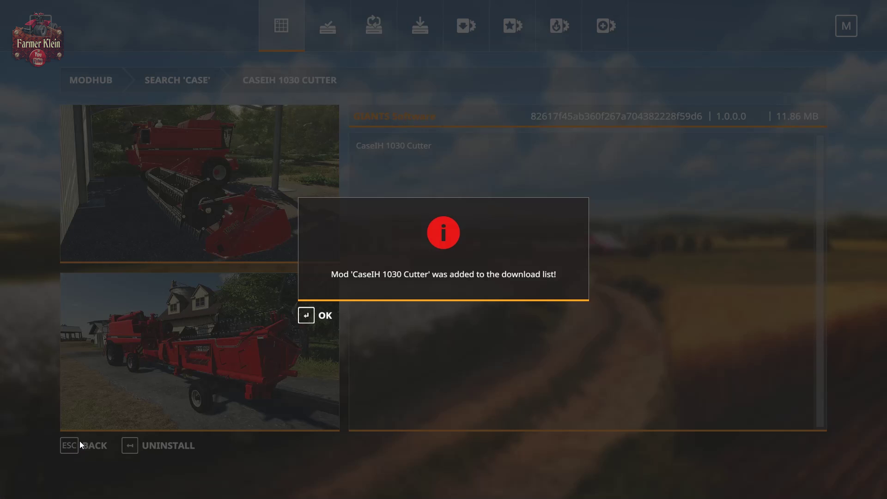
pyautogui.click(304, 321)
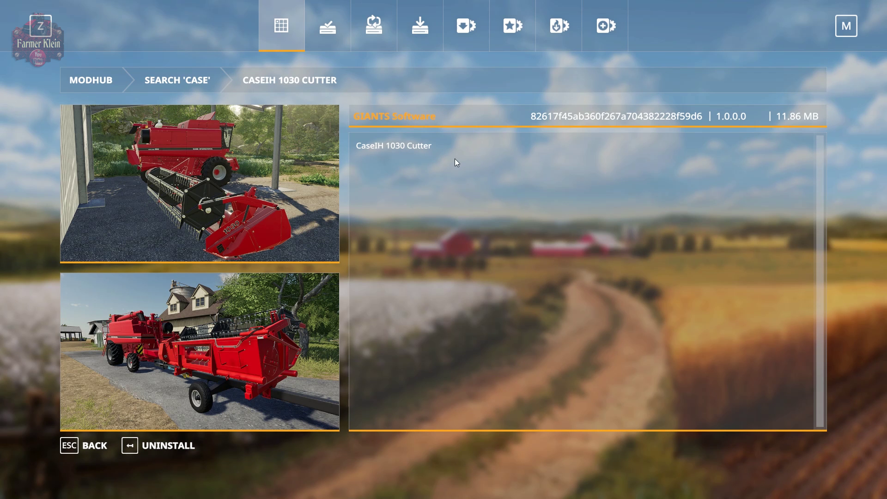
# - Uninstall the CaseIH 1030 Cutter from the installed mods and return to the ModHub category overview
pyautogui.click(424, 30)
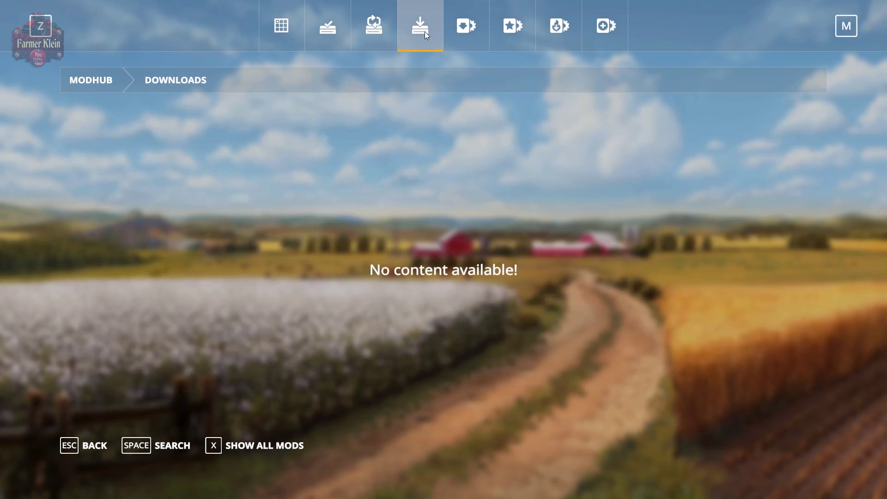
pyautogui.click(345, 35)
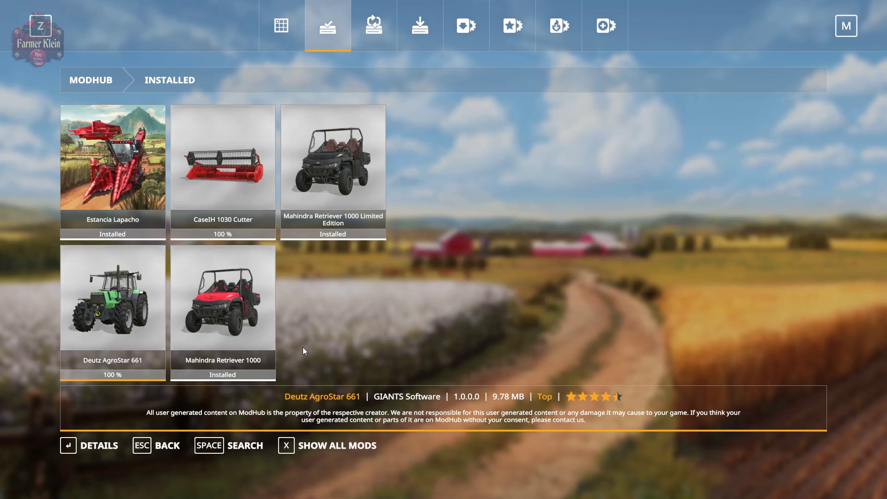
pyautogui.click(233, 165)
pyautogui.click(233, 165)
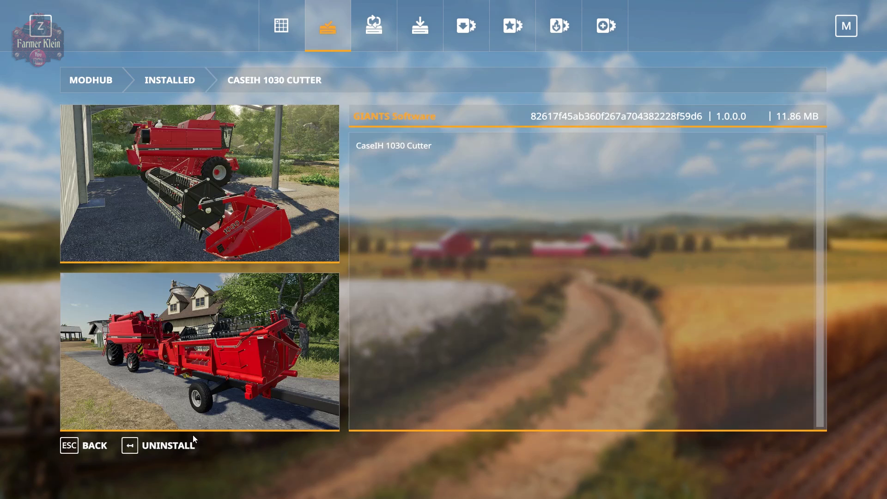
pyautogui.click(175, 442)
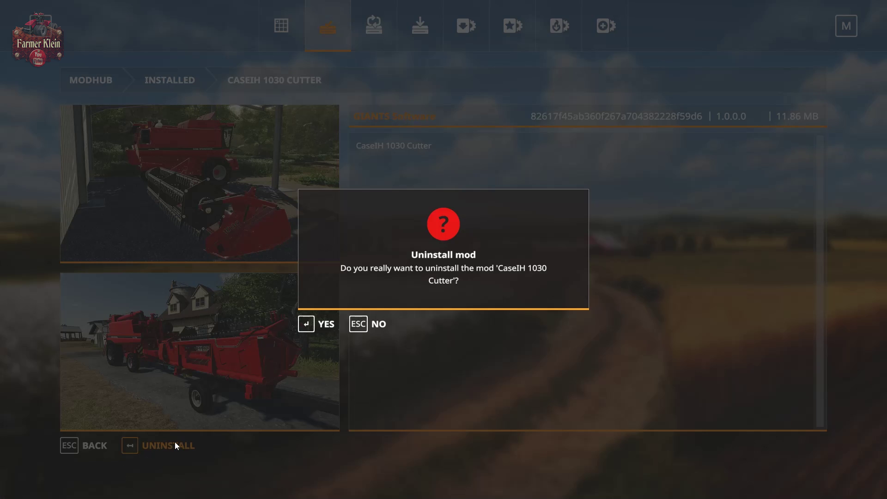
pyautogui.click(320, 332)
pyautogui.click(315, 319)
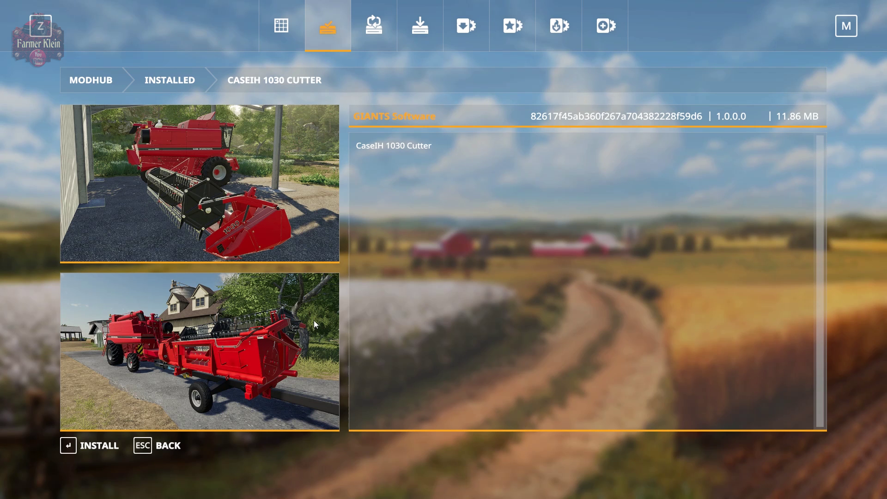
pyautogui.click(287, 33)
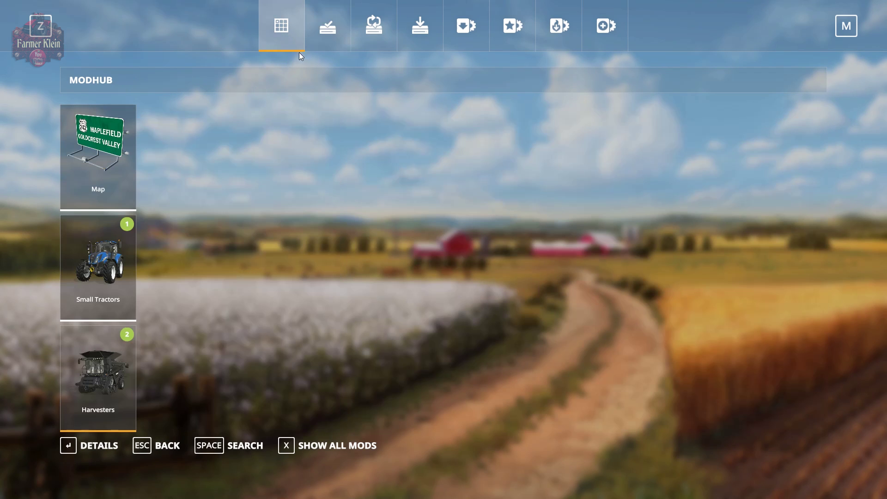
# - Check the installed mods, return to the main menu, and review the mod loading entries in the developer console log
pyautogui.click(331, 25)
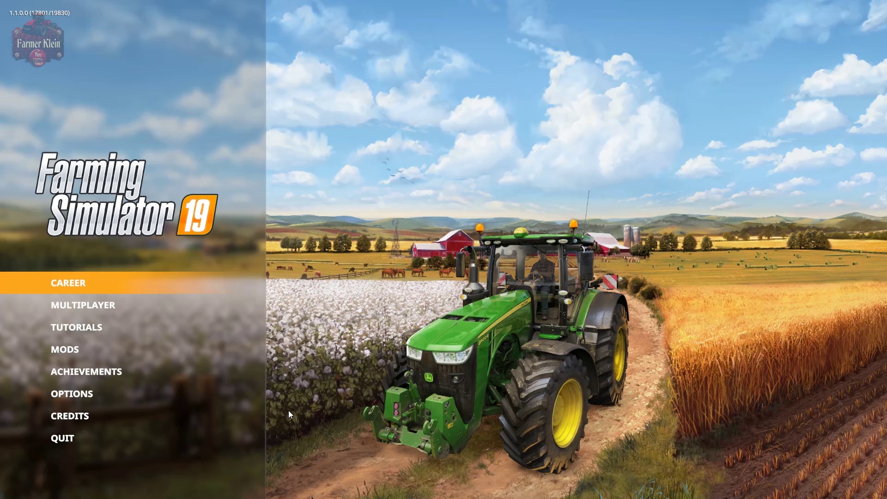
pyautogui.press('`')
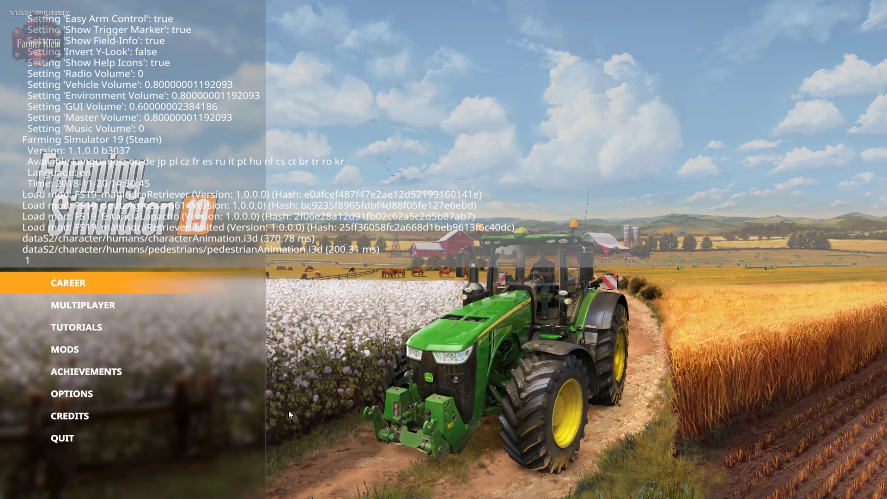
pyautogui.press('`')
pyautogui.scroll(-1, 288, 411)
pyautogui.scroll(1, 288, 410)
pyautogui.scroll(3, 288, 410)
pyautogui.scroll(-2, 289, 410)
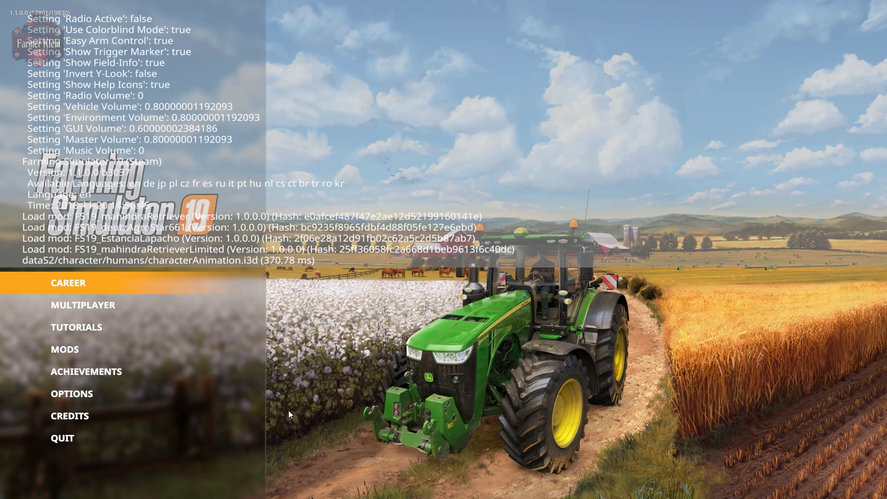
pyautogui.scroll(-2, 289, 411)
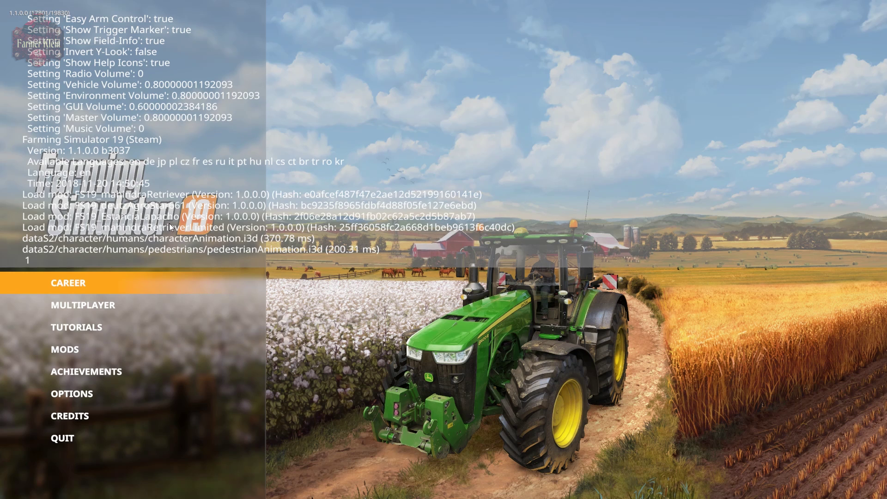
pyautogui.press('`')
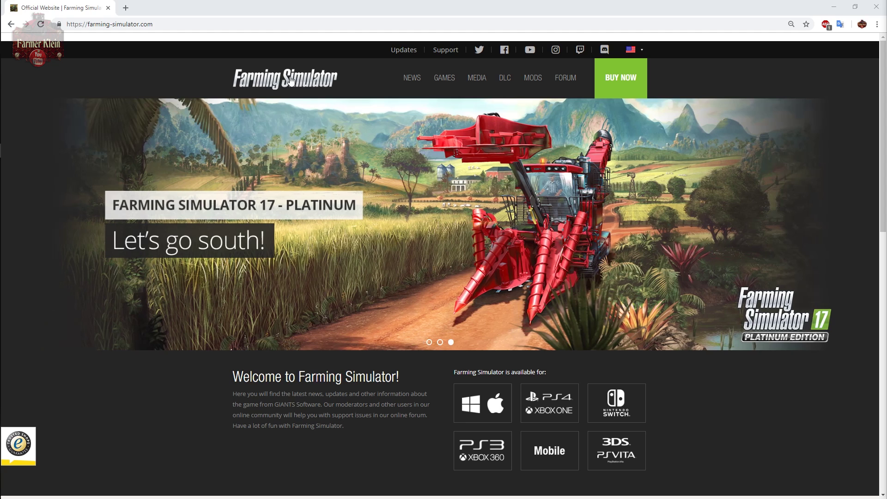
# - Switch to the Farming Simulator website in the browser, open its mods page and look through the listed mods and prefabs
pyautogui.click(526, 84)
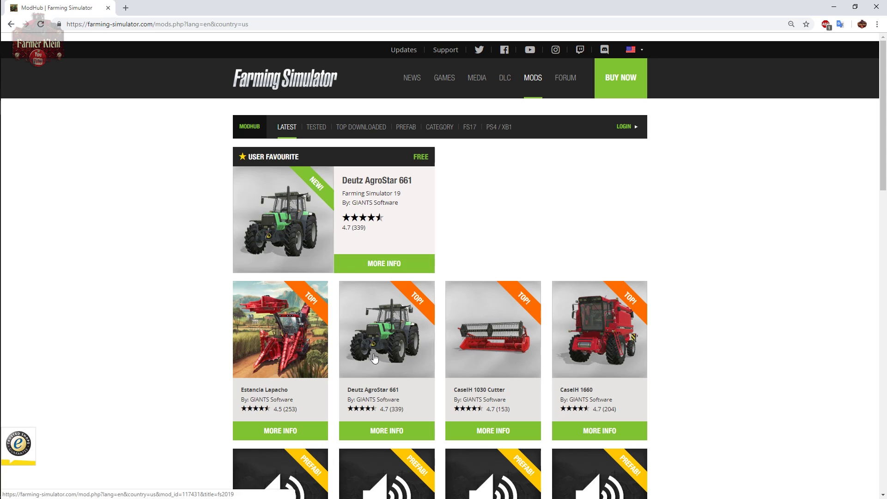
pyautogui.scroll(-5, 374, 358)
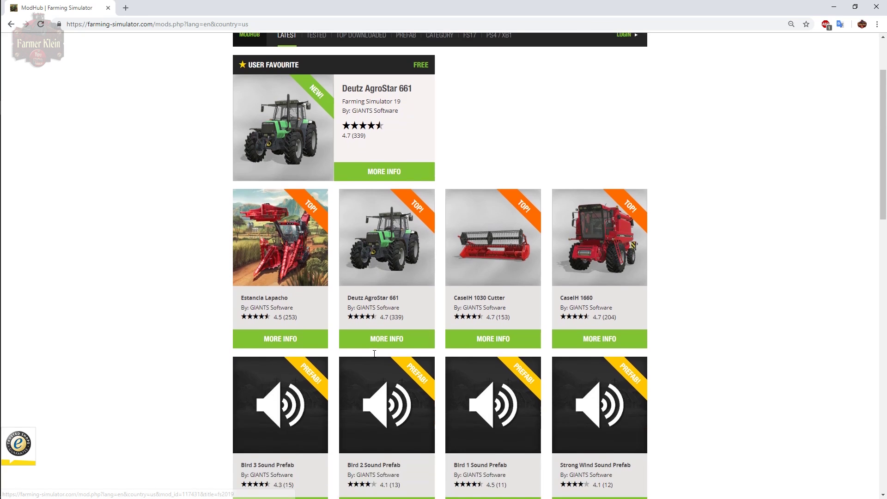
pyautogui.scroll(-3, 374, 358)
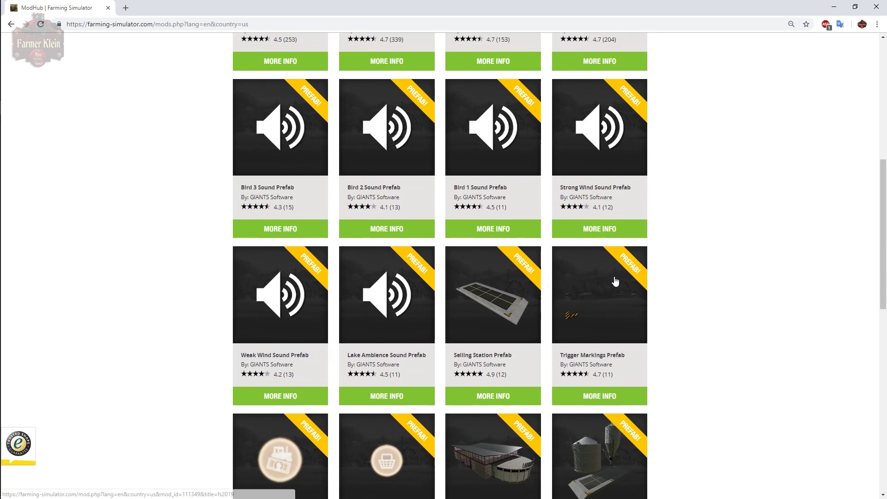
pyautogui.scroll(-3, 416, 267)
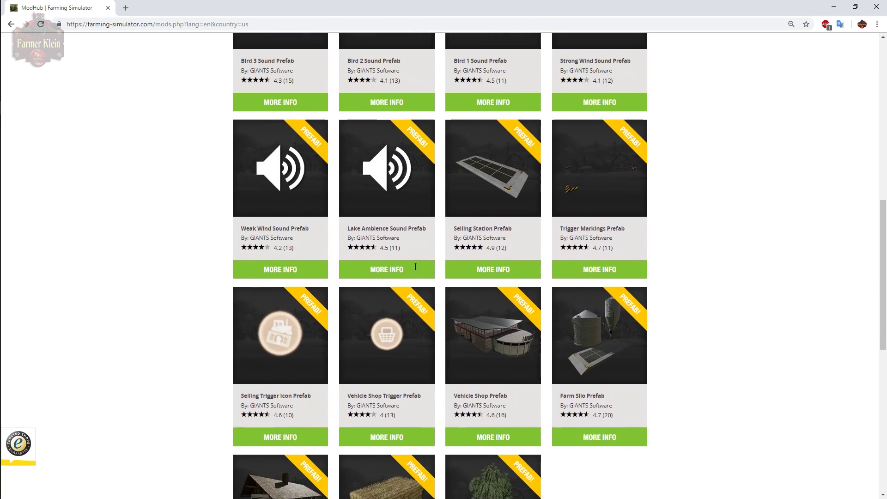
pyautogui.scroll(-3, 391, 311)
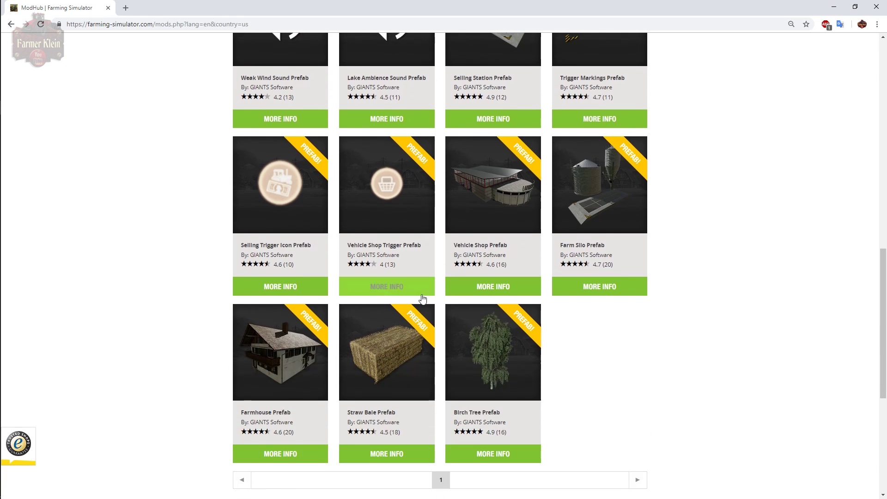
pyautogui.scroll(8, 423, 298)
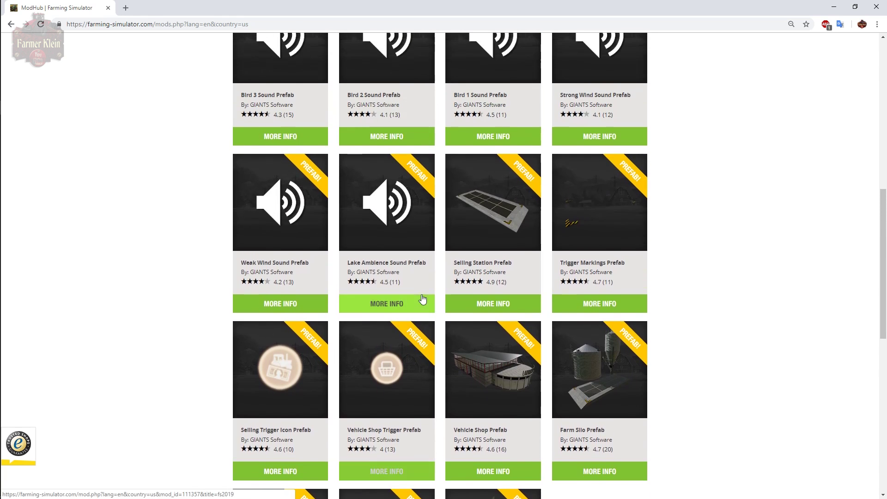
pyautogui.scroll(3, 422, 299)
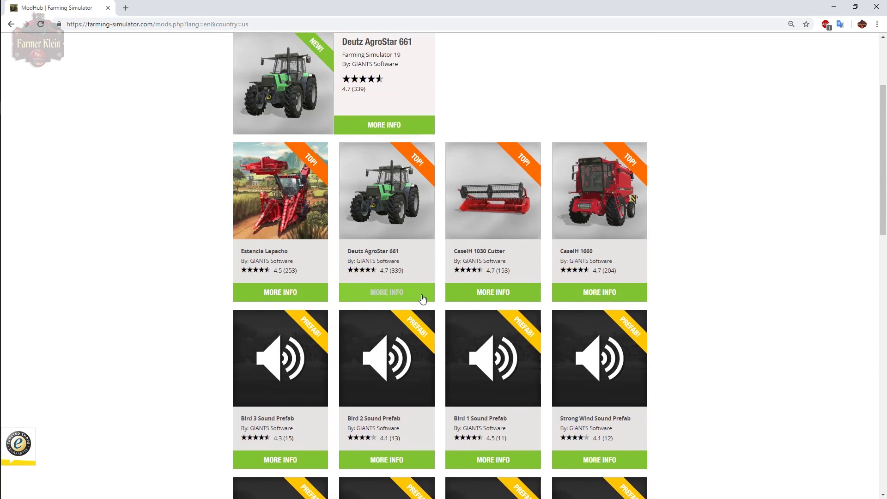
pyautogui.scroll(2, 423, 299)
pyautogui.scroll(-4, 422, 299)
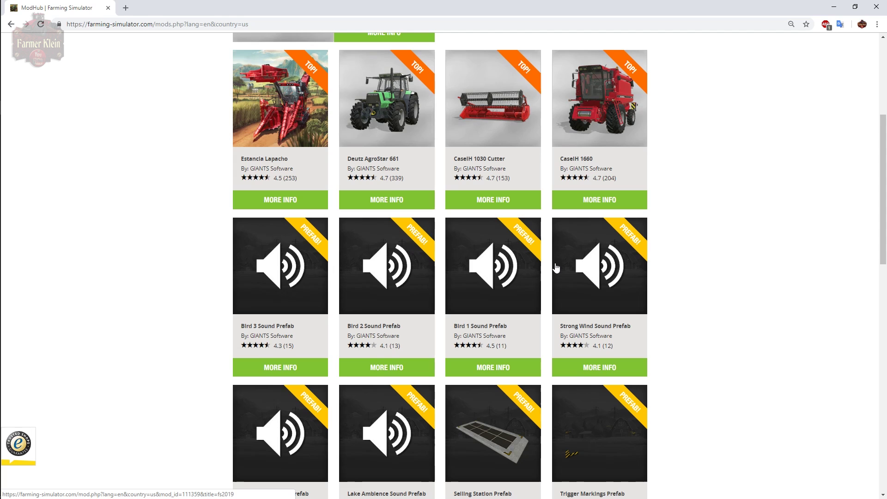
pyautogui.scroll(-4, 556, 268)
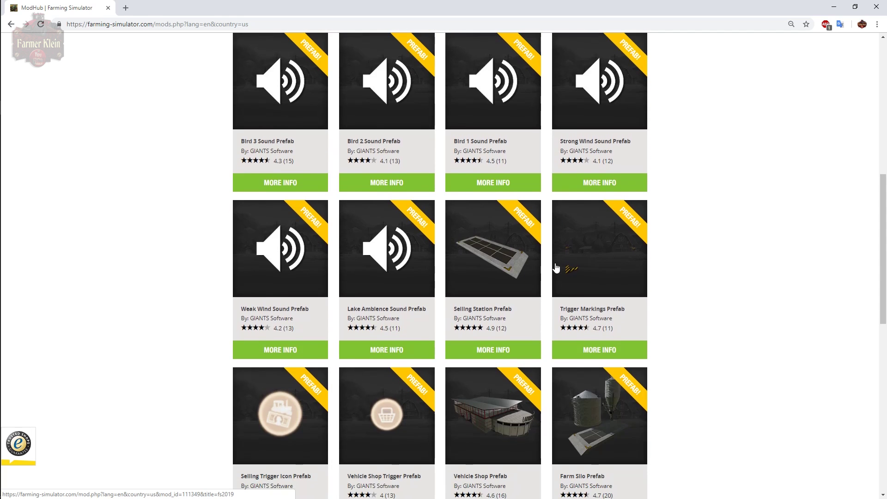
pyautogui.scroll(-1, 556, 266)
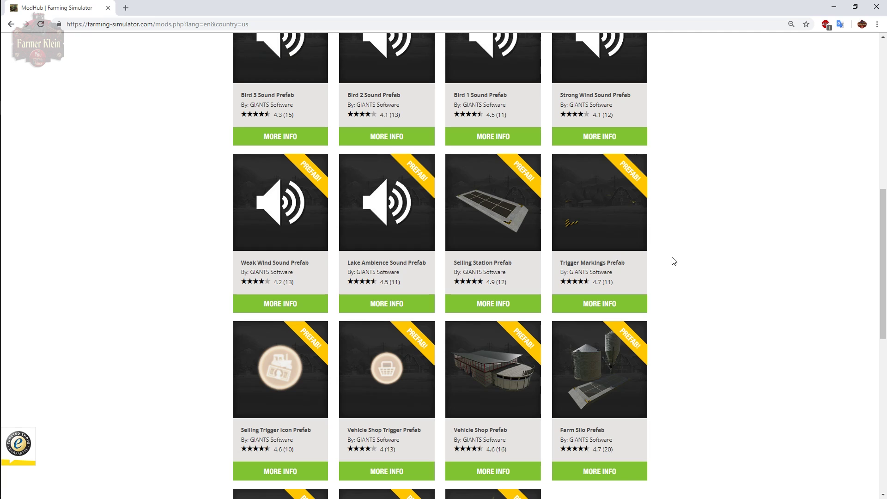
pyautogui.scroll(-2, 674, 262)
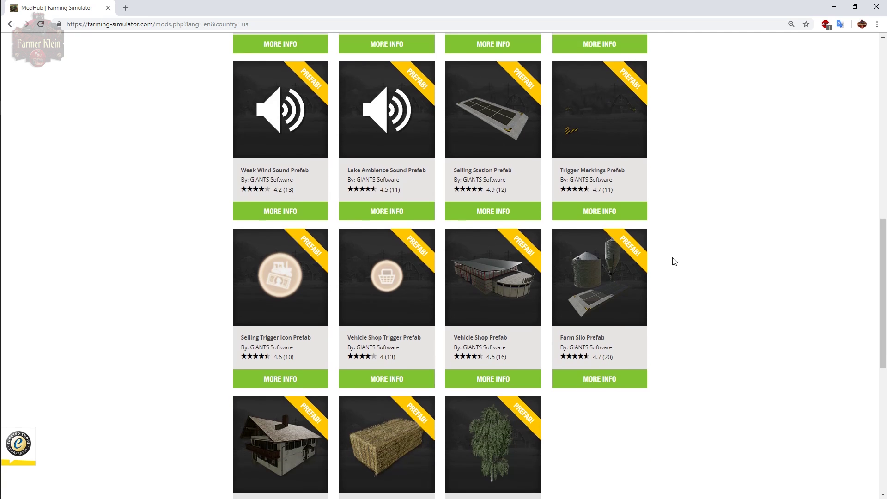
pyautogui.scroll(1, 674, 262)
pyautogui.scroll(-2, 674, 261)
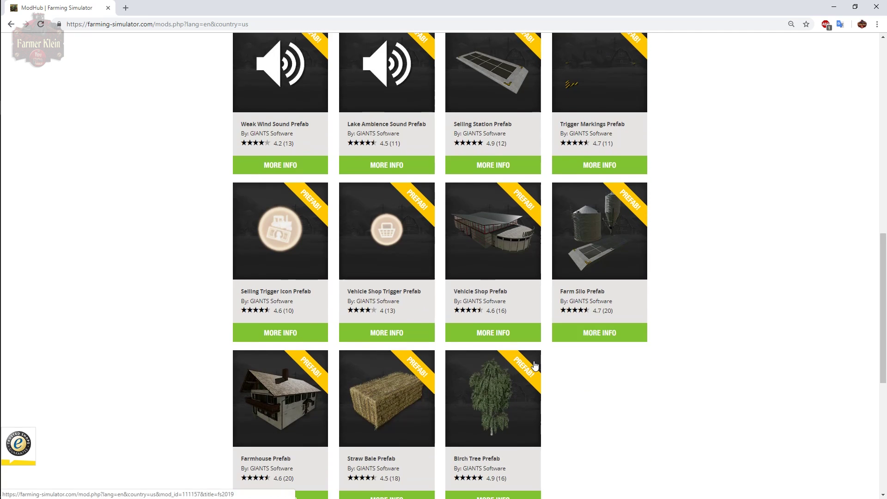
pyautogui.scroll(5, 675, 287)
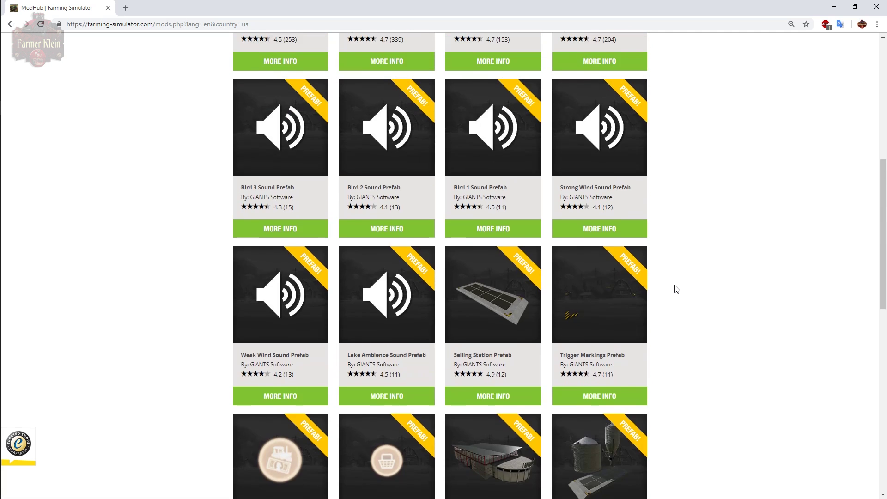
pyautogui.scroll(4, 676, 288)
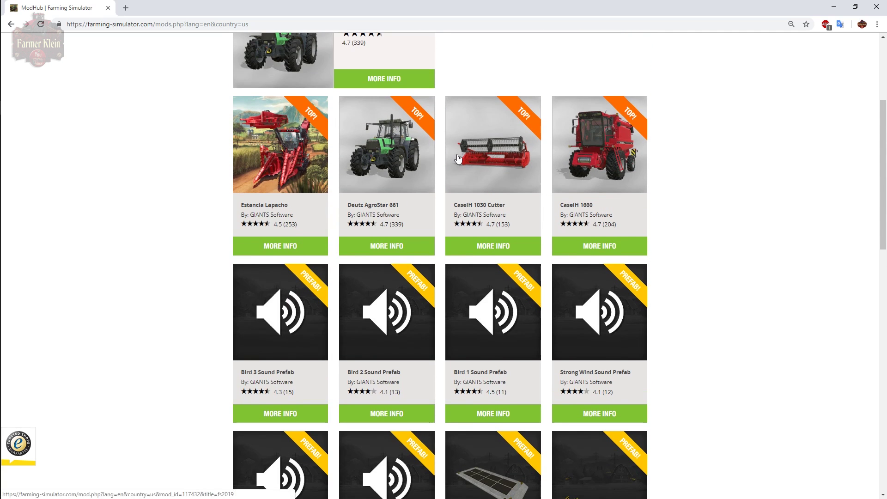
# - Open the CaseIH 1030 Cutter page, review its screenshots and rating choices, and download the mod's ZIP file
pyautogui.click(477, 162)
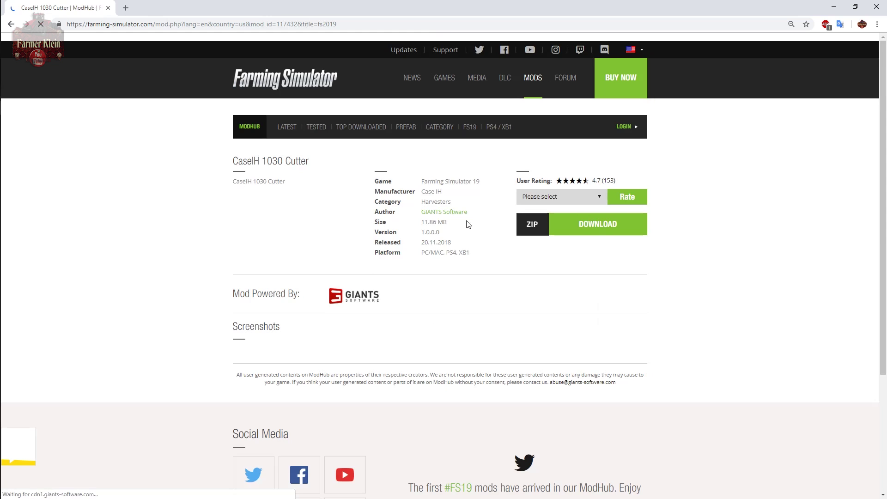
pyautogui.scroll(-4, 279, 272)
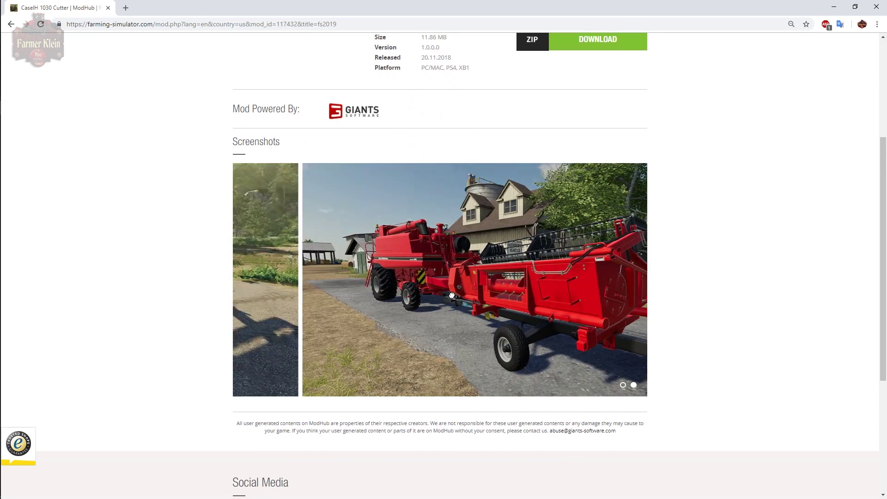
pyautogui.scroll(3, 410, 299)
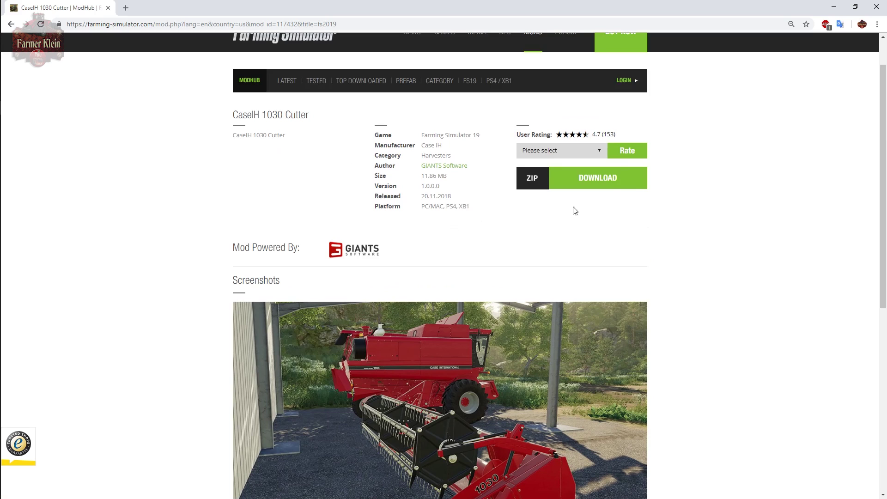
pyautogui.click(602, 150)
pyautogui.click(602, 151)
pyautogui.click(587, 188)
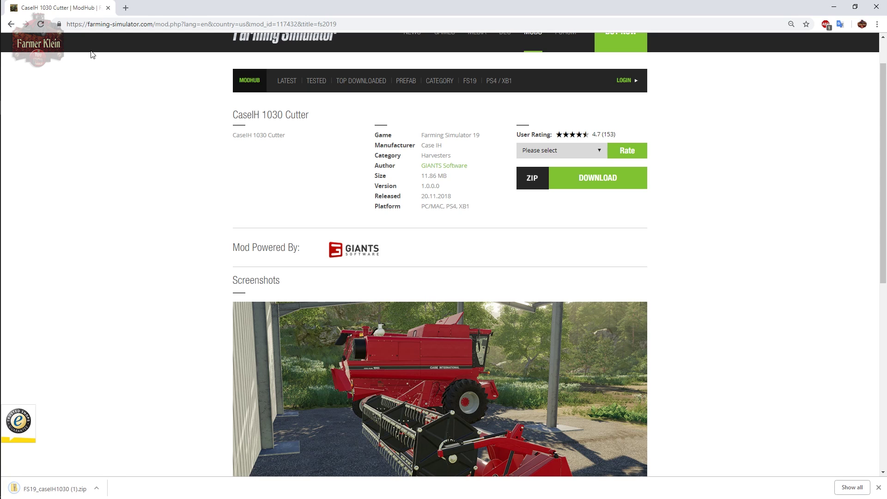
# - Return to the mod list, view the CaseIH 1660 details page, and go back to the list
pyautogui.click(10, 24)
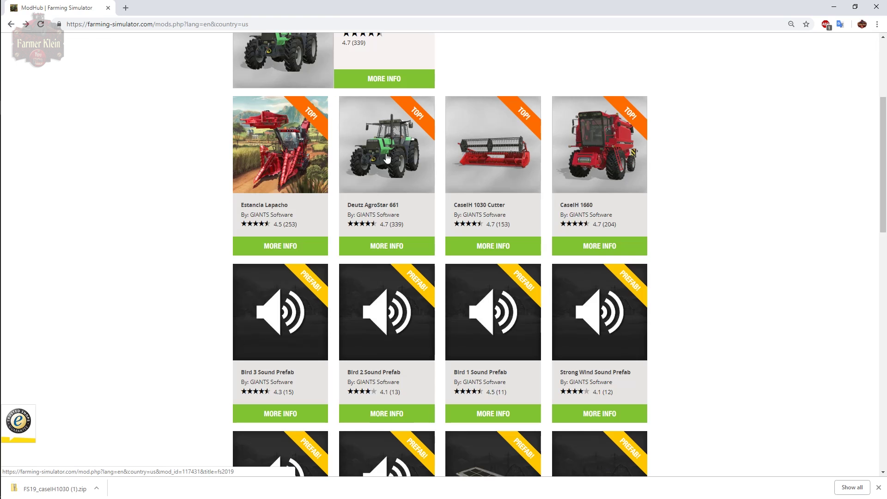
pyautogui.click(580, 156)
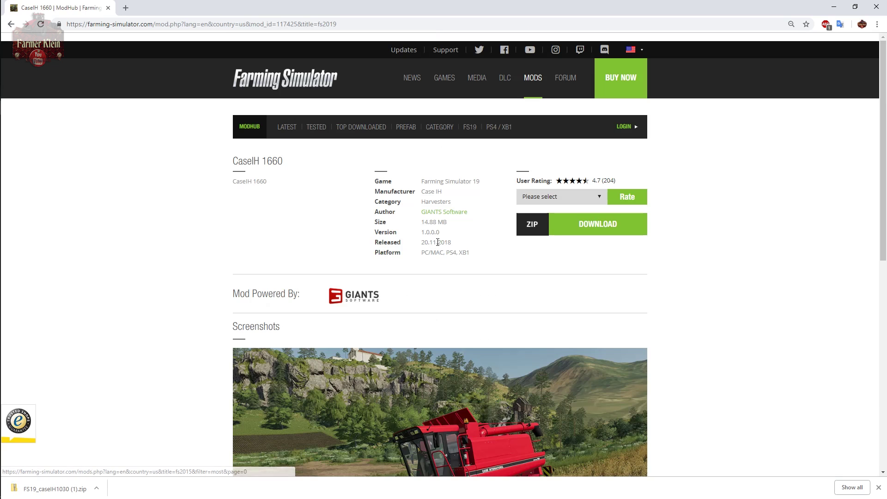
pyautogui.click(11, 24)
# - Open the Estancia Lapacho map page, view its screenshots, and submit a rating of 5 Stars
pyautogui.click(276, 174)
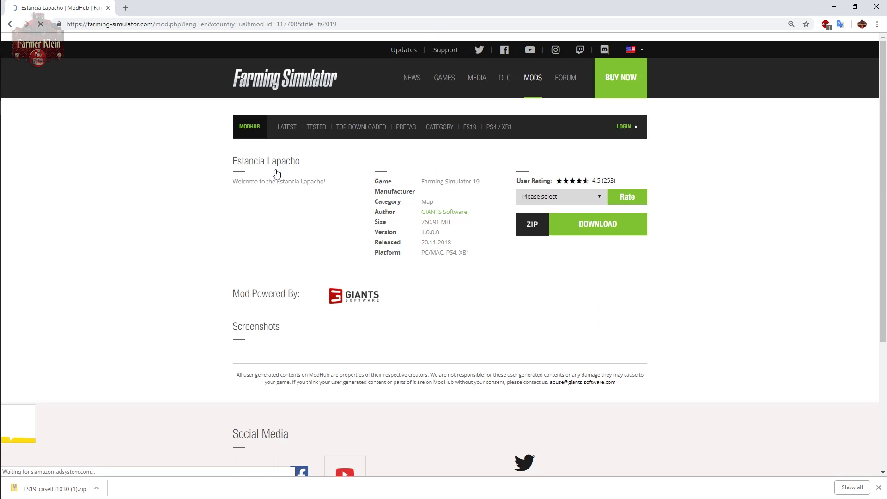
pyautogui.scroll(-4, 472, 273)
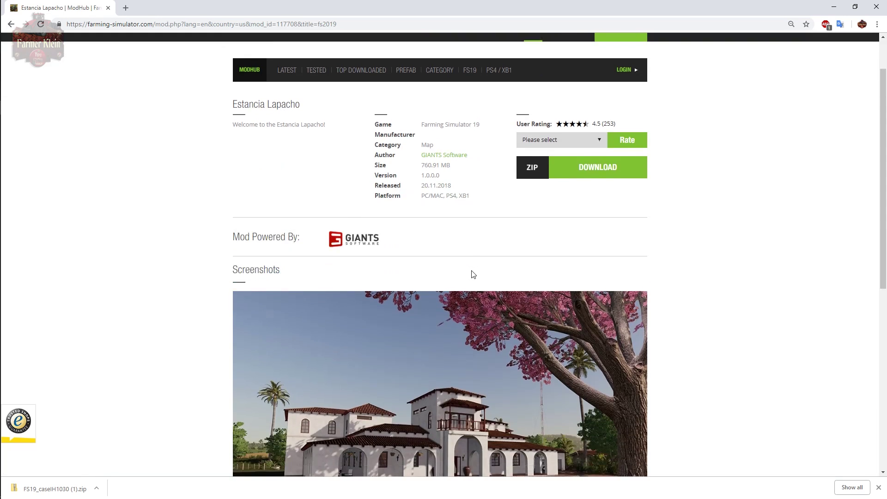
pyautogui.scroll(3, 471, 271)
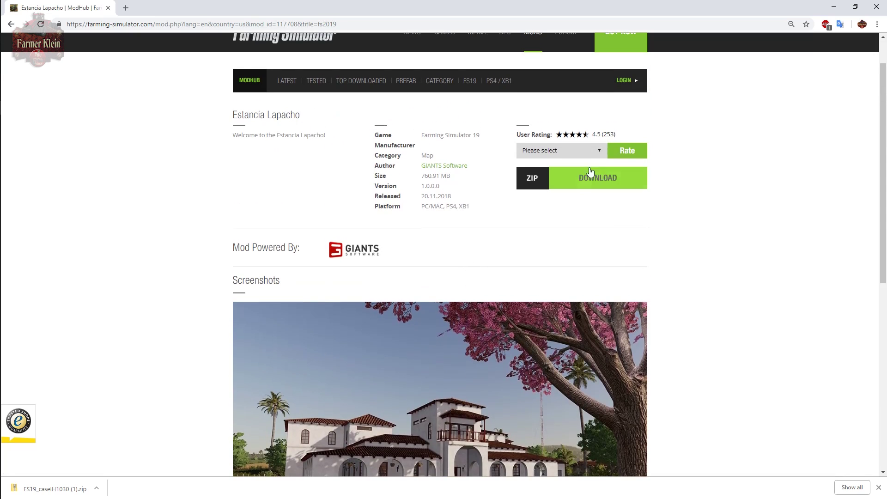
pyautogui.click(599, 155)
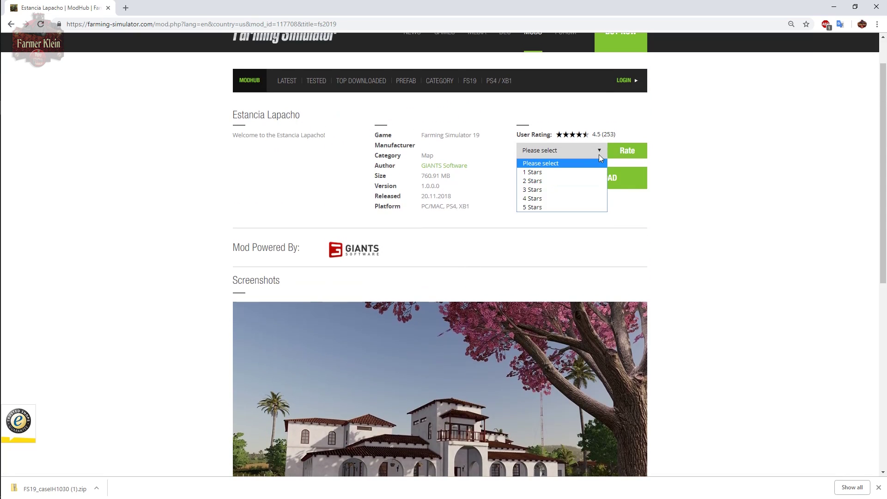
pyautogui.click(544, 208)
pyautogui.click(626, 155)
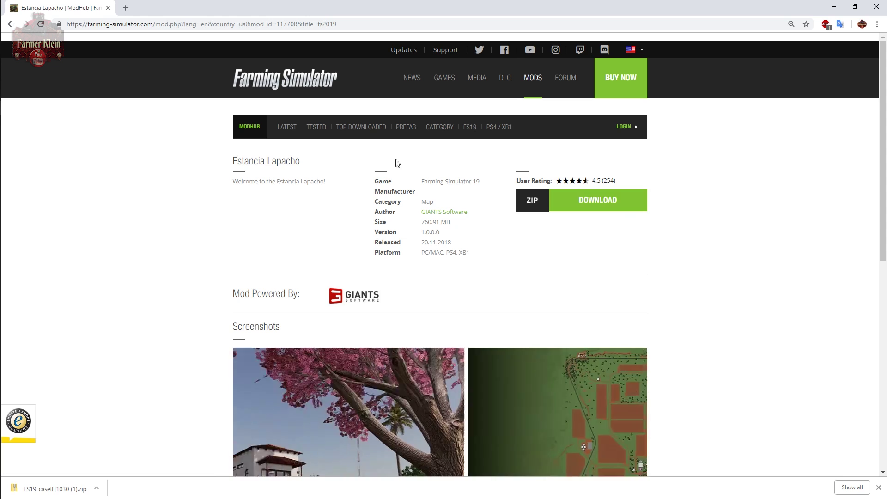
# - Open the Latest mods listing and look through the Farming Simulator 15 mods it offers
pyautogui.click(291, 129)
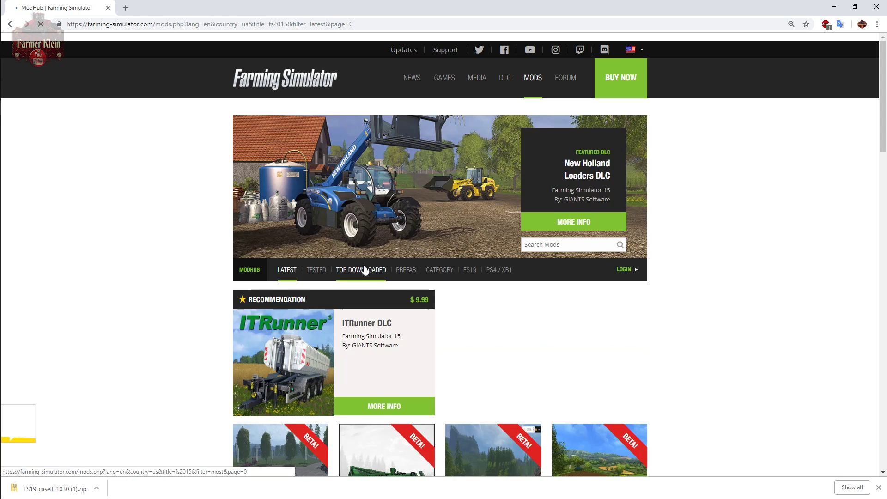
pyautogui.scroll(-4, 365, 270)
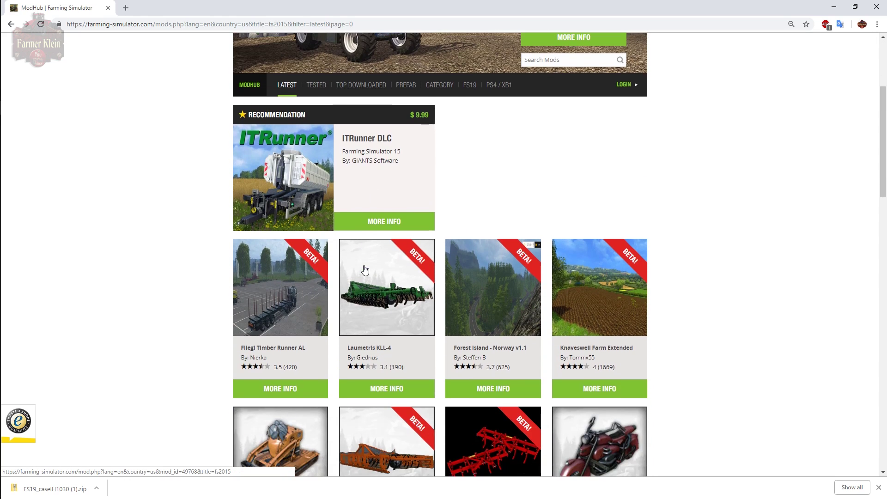
pyautogui.scroll(-4, 365, 270)
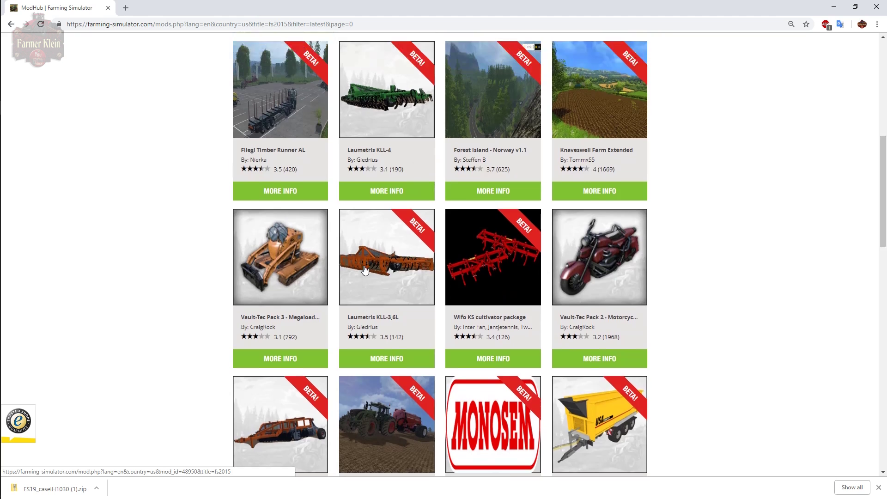
pyautogui.scroll(6, 364, 270)
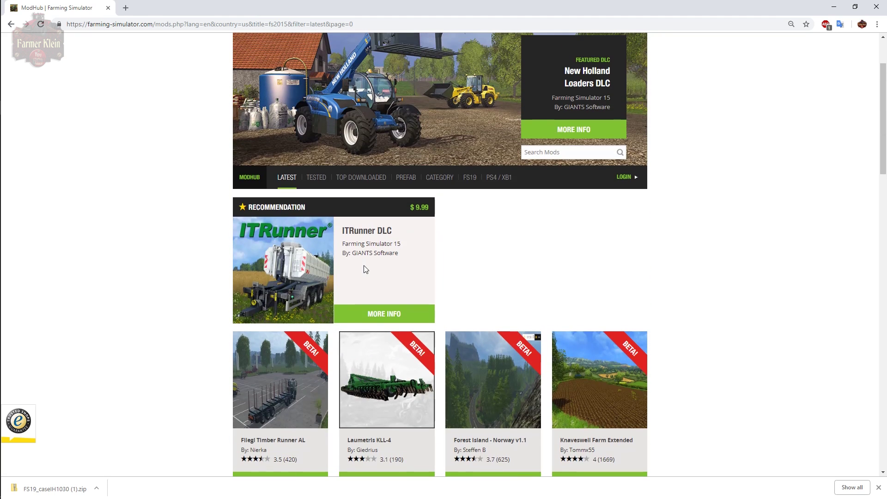
pyautogui.scroll(2, 364, 265)
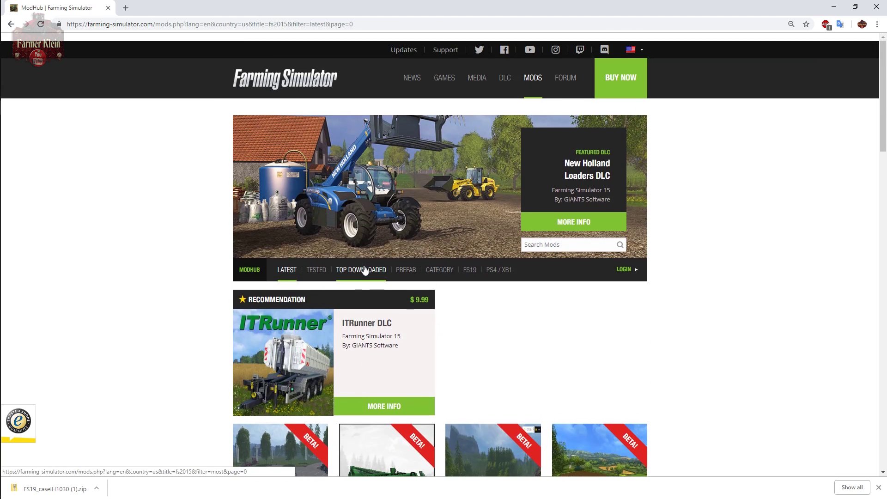
# - Browse further down the Farming Simulator 15 mod listing and return to its beginning
pyautogui.scroll(-8, 520, 287)
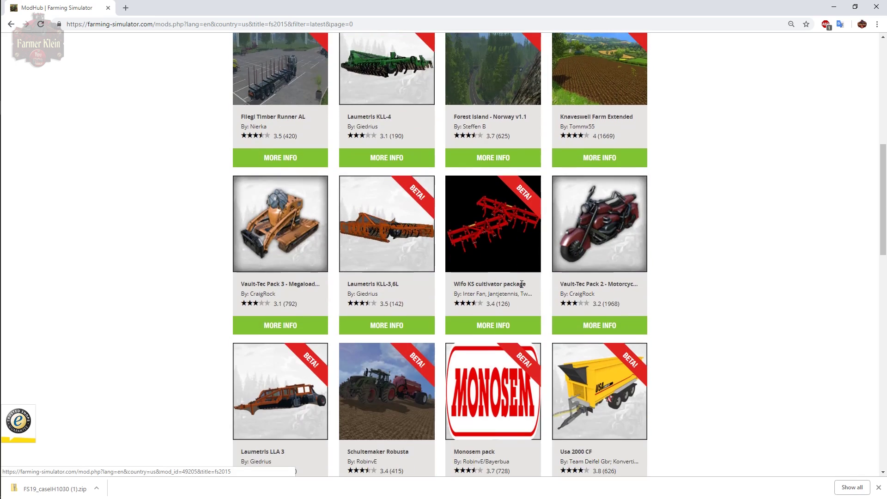
pyautogui.scroll(-10, 522, 284)
pyautogui.scroll(-2, 522, 288)
pyautogui.scroll(6, 683, 367)
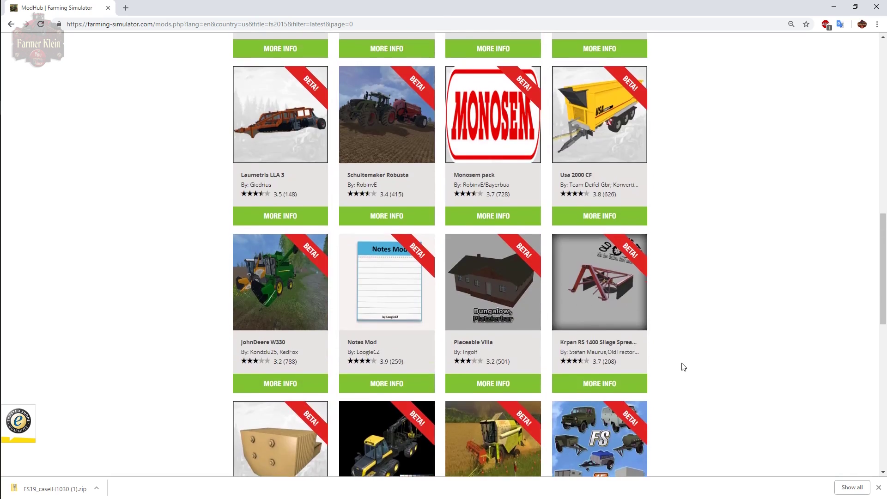
pyautogui.scroll(15, 684, 366)
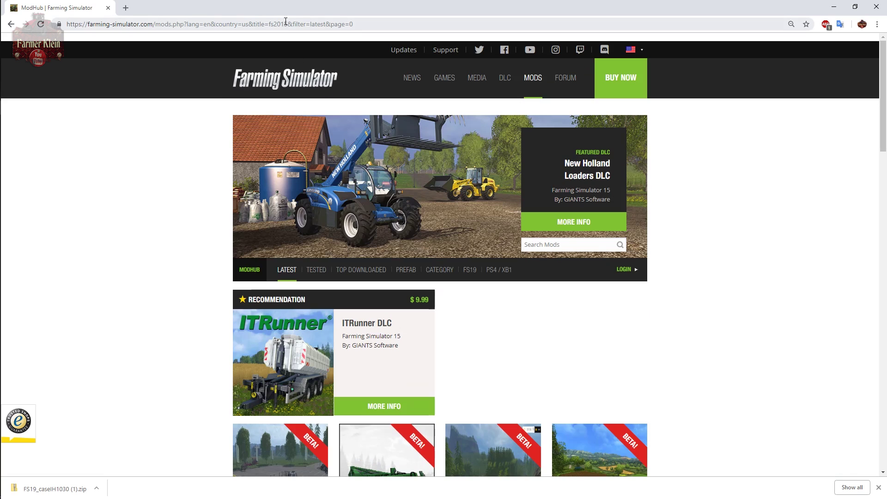
# - Switch the mod listing to FS19 and check the fs2019 title value in the page address
pyautogui.click(466, 275)
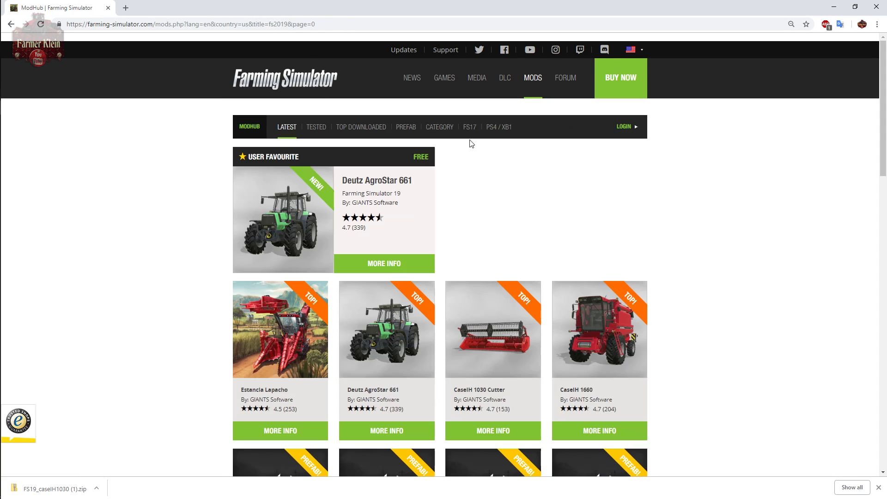
pyautogui.click(261, 23)
pyautogui.click(256, 23)
pyautogui.moveTo(270, 23); pyautogui.dragTo(289, 24)
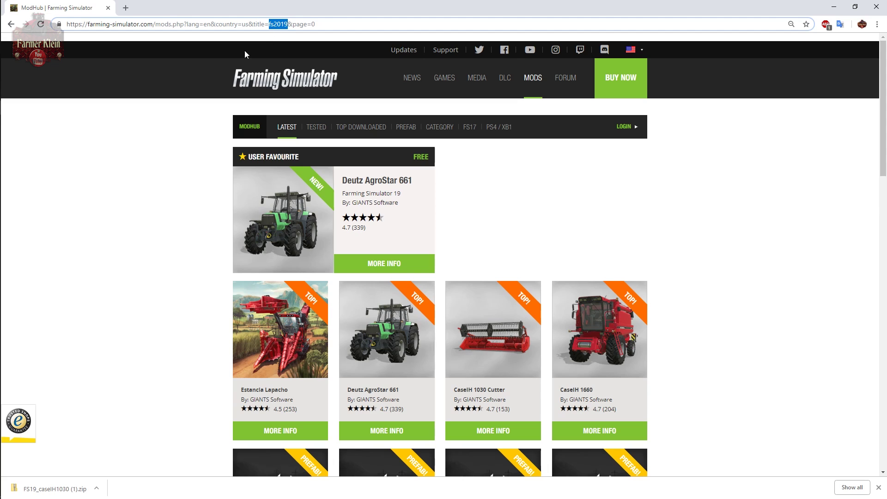
pyautogui.click(199, 145)
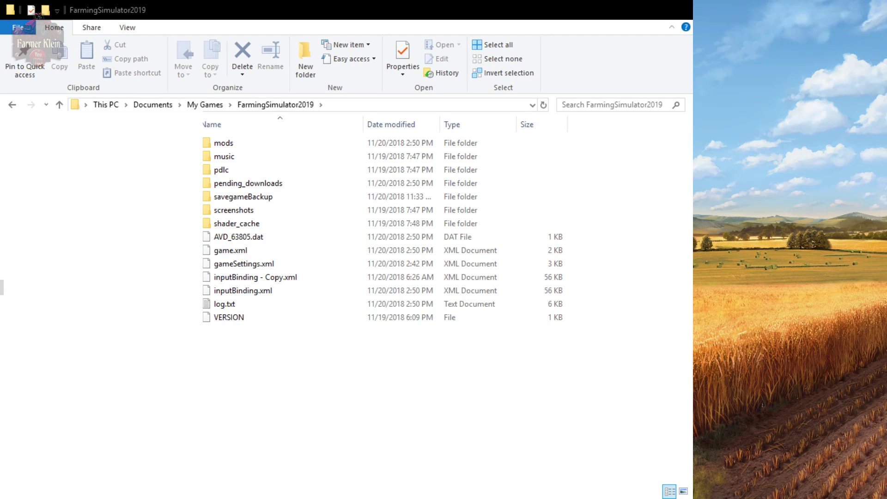
# - Open the mods folder inside FarmingSimulator2019 in File Explorer and inspect the mod ZIP files stored there
pyautogui.click(456, 10)
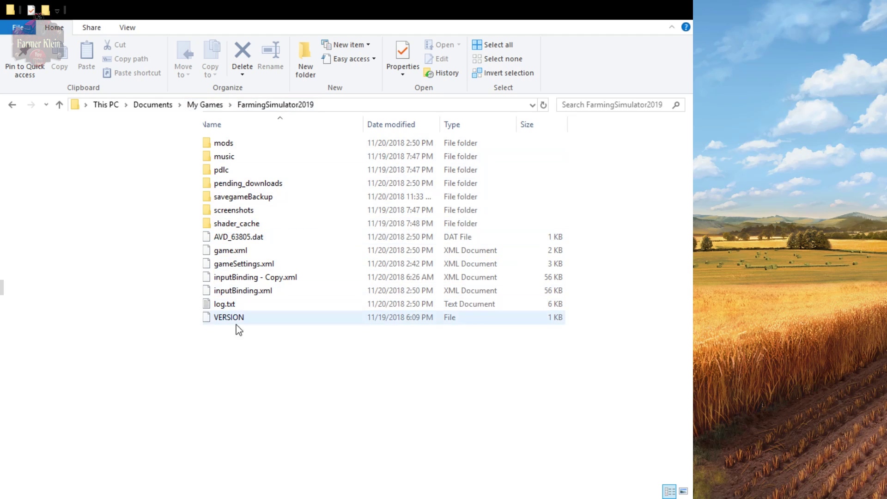
pyautogui.click(225, 146)
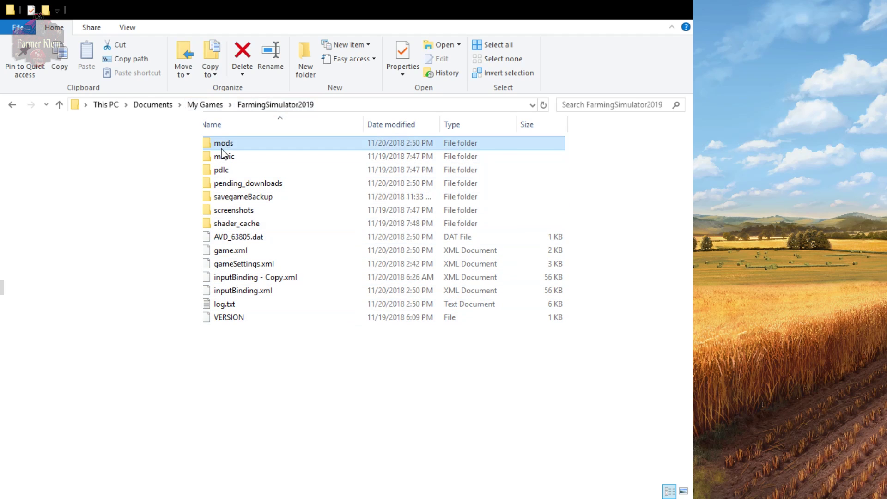
pyautogui.doubleClick(222, 148)
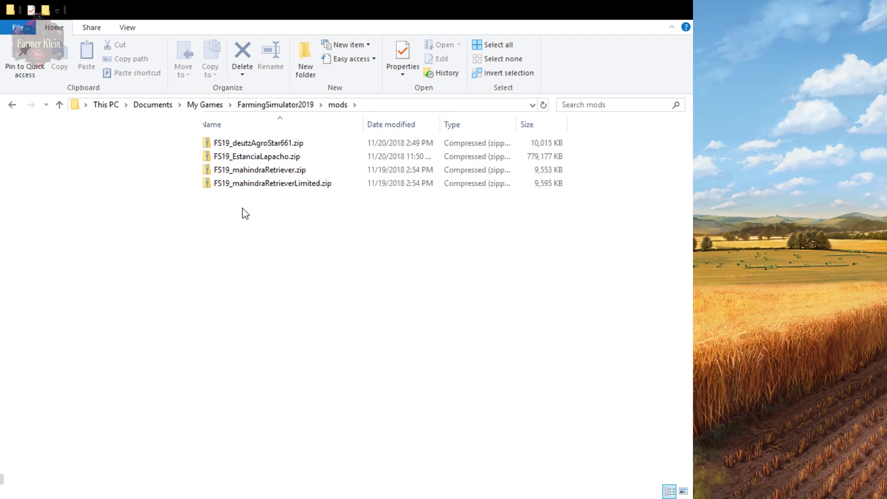
pyautogui.click(238, 161)
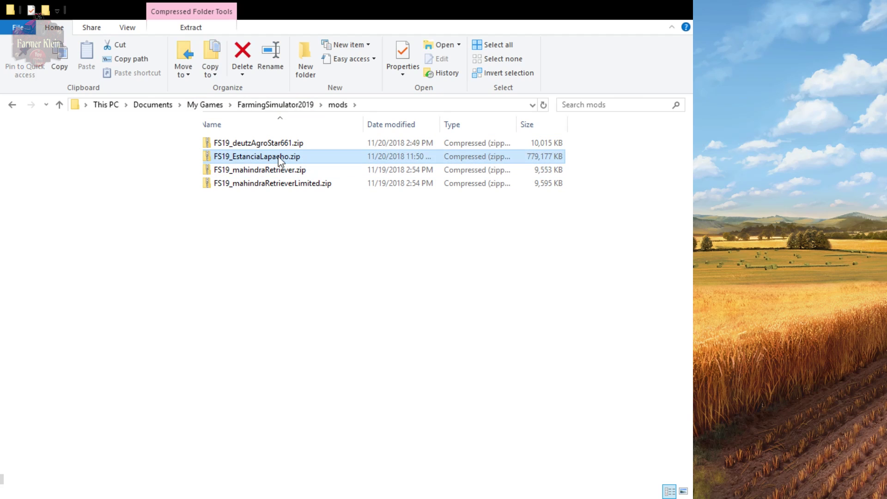
pyautogui.click(254, 174)
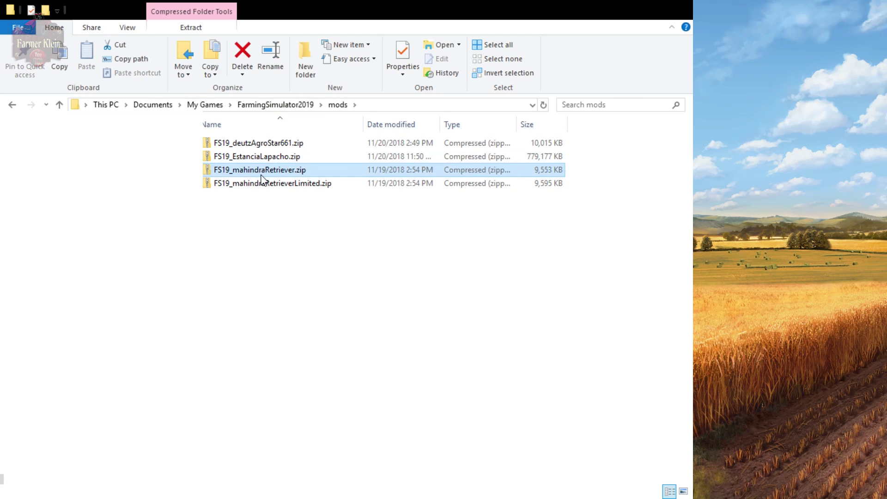
pyautogui.click(253, 187)
pyautogui.click(251, 212)
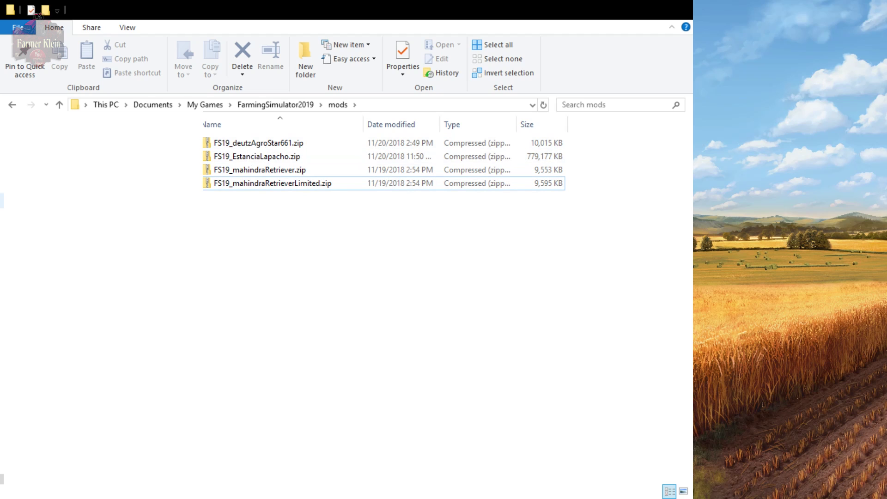
# - Delete FS19_deutzAgroStar661.zip and the duplicate FS19_caseIH1030 (1).zip from the Downloads folder
pyautogui.click(46, 123)
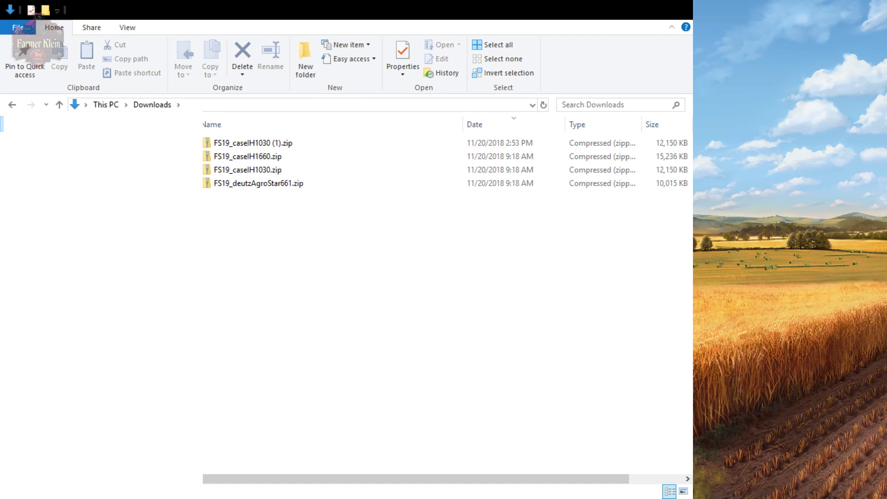
pyautogui.click(256, 185)
pyautogui.press('Delete')
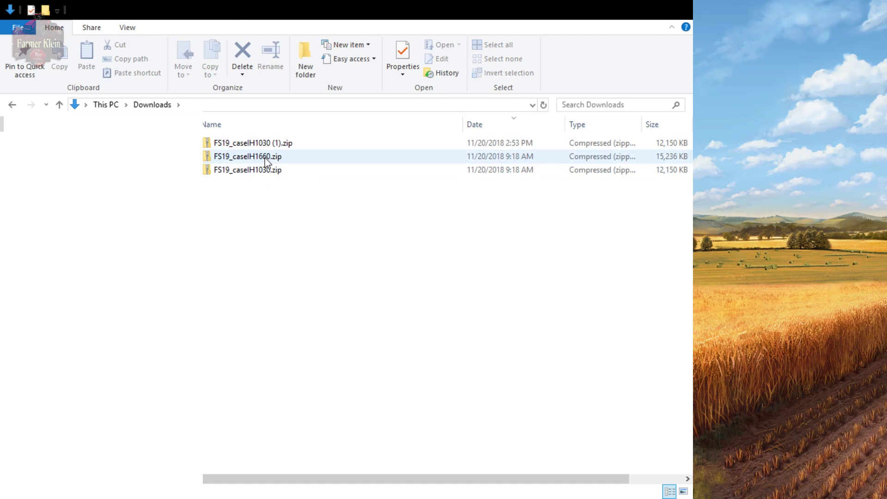
pyautogui.click(265, 143)
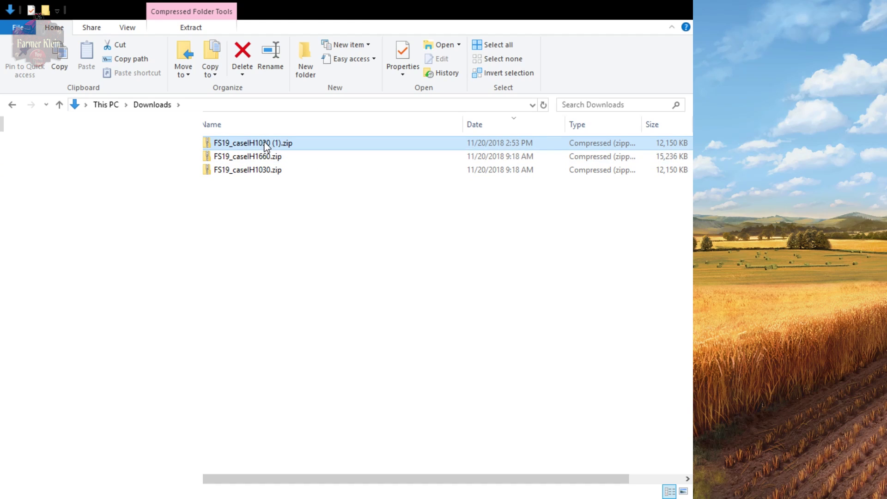
pyautogui.press('Delete')
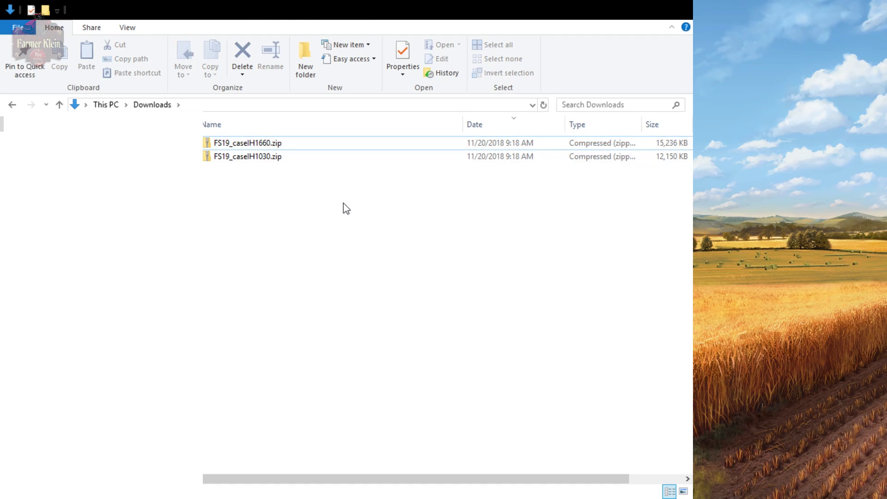
# - Quit the game and move FS19_caseIH1660.zip and FS19_caseIH1030.zip from Downloads into the FarmingSimulator2019 mods folder
pyautogui.moveTo(414, 228); pyautogui.dragTo(278, 140)
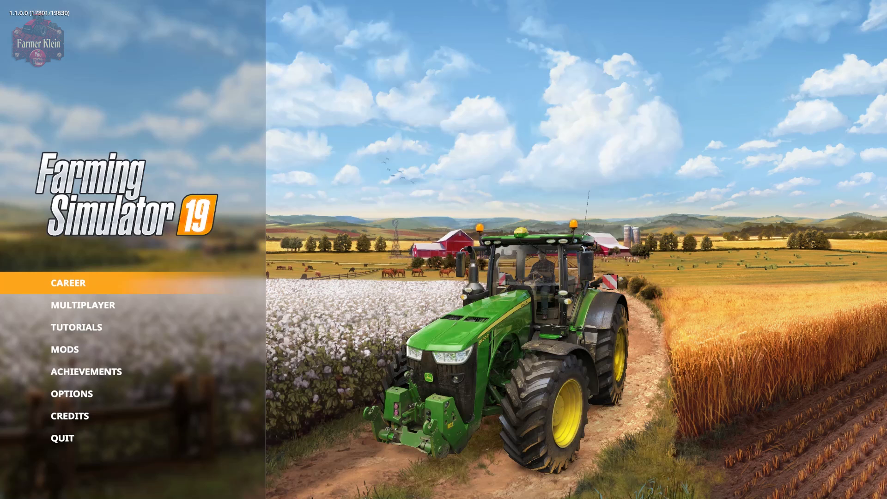
pyautogui.click(64, 438)
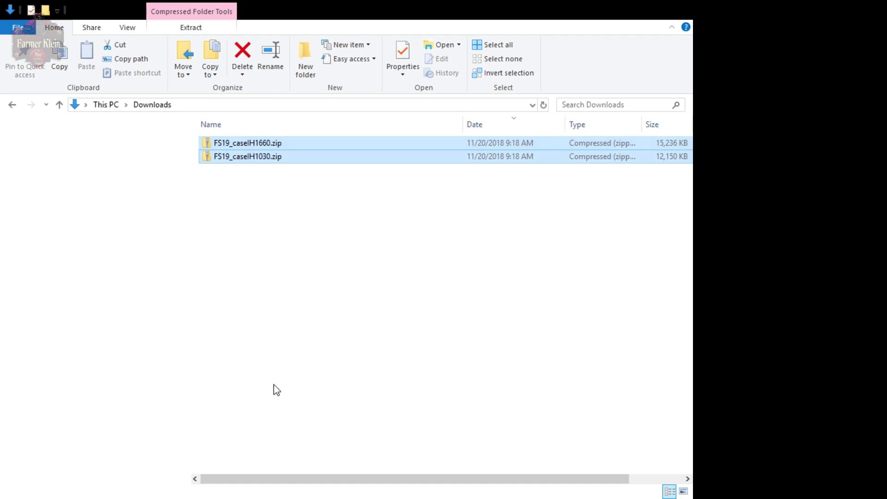
pyautogui.hotkey('ctrl', 'x')
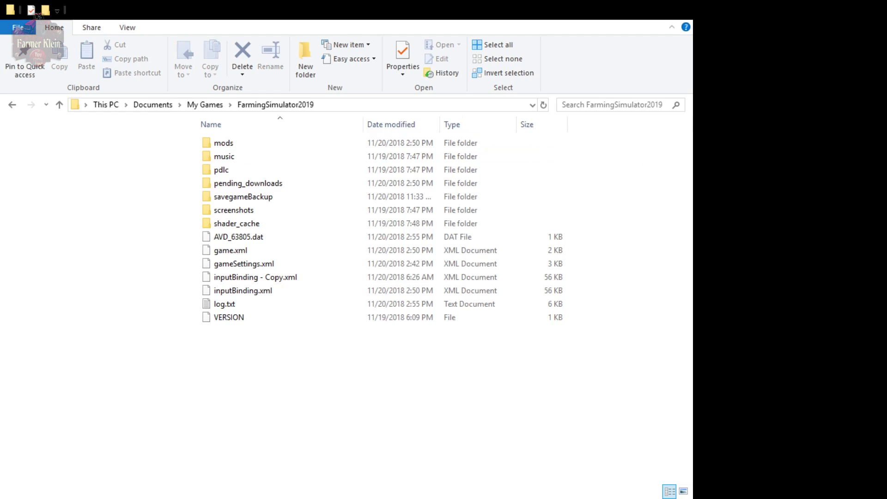
pyautogui.doubleClick(222, 144)
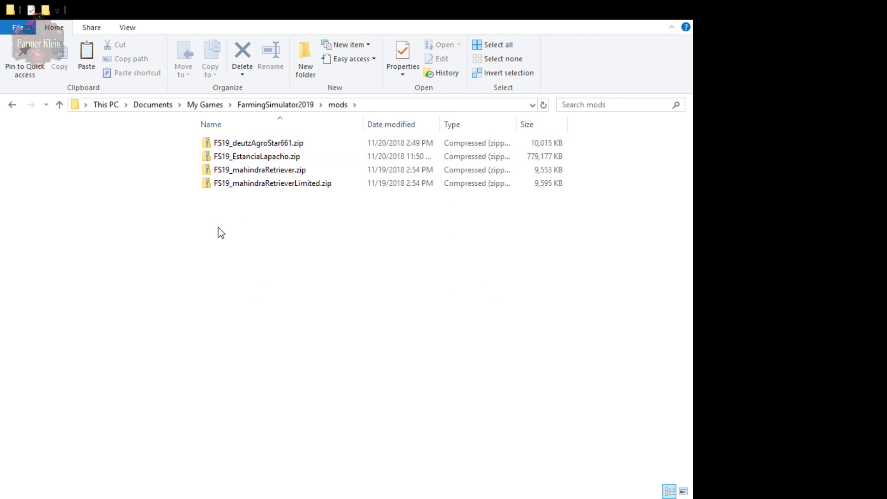
pyautogui.hotkey('ctrl', 'v')
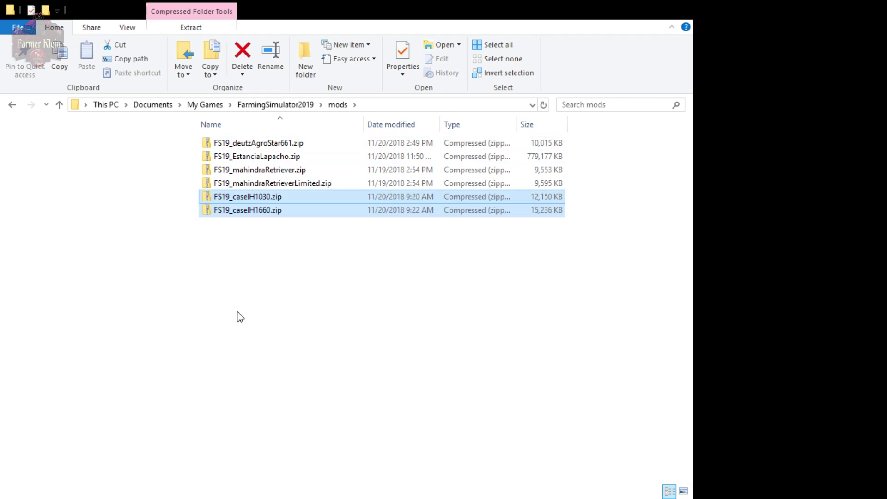
pyautogui.click(265, 368)
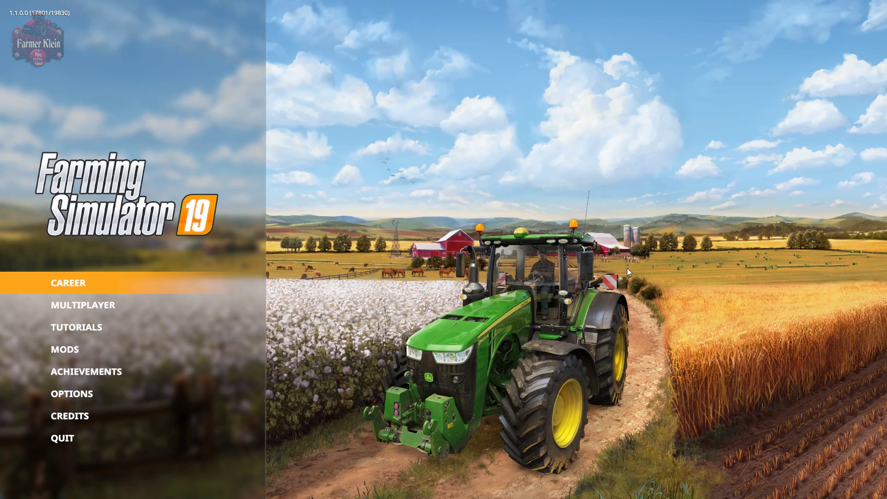
# - In Farming Simulator 19, check the installed mods in the ModHub, view the CaseIH 1660 details, and return to the main menu
pyautogui.click(64, 349)
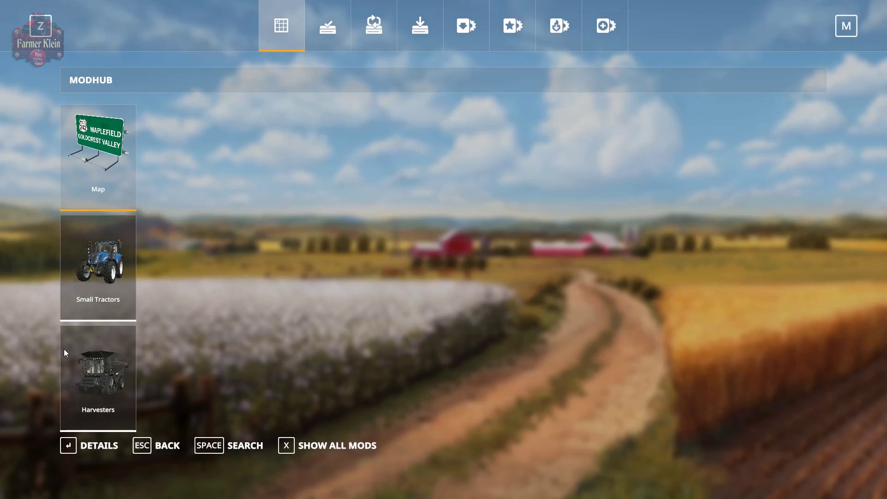
pyautogui.click(327, 28)
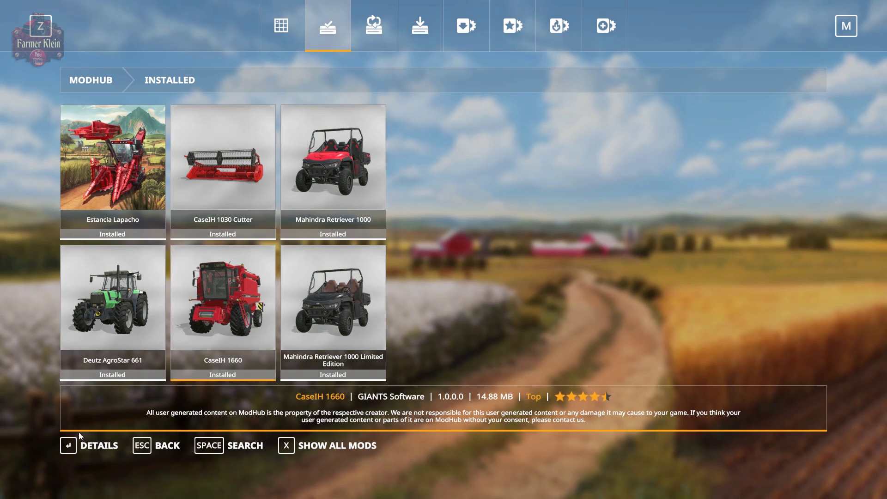
pyautogui.click(76, 445)
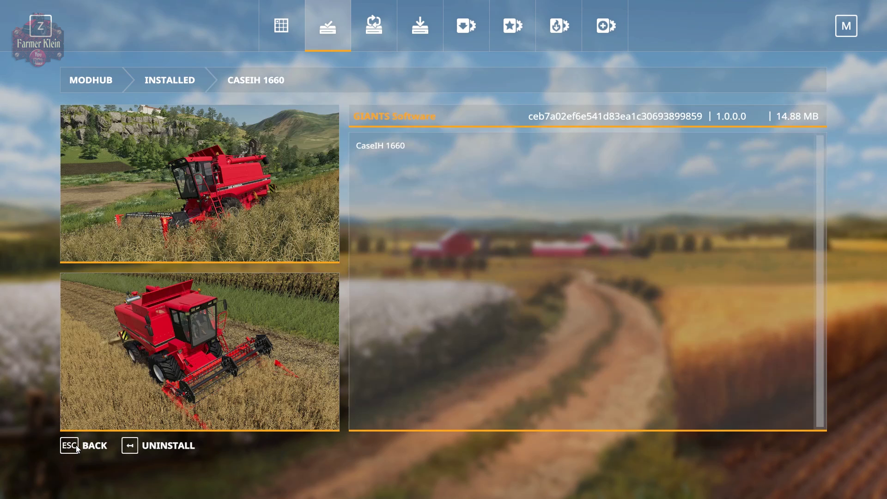
pyautogui.click(75, 445)
pyautogui.click(162, 442)
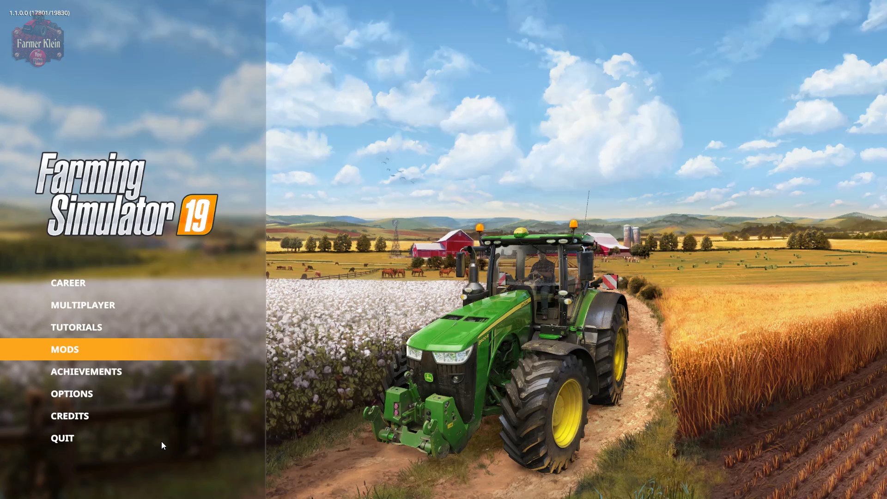
# - Set up a new career in Savegame 1 with Farm-Manager mode, the Ravenport map and the default character
pyautogui.click(109, 291)
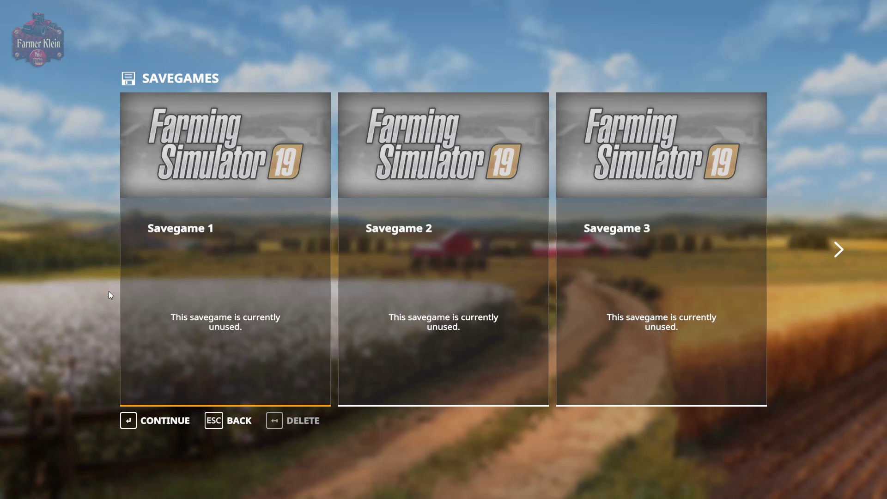
pyautogui.click(237, 298)
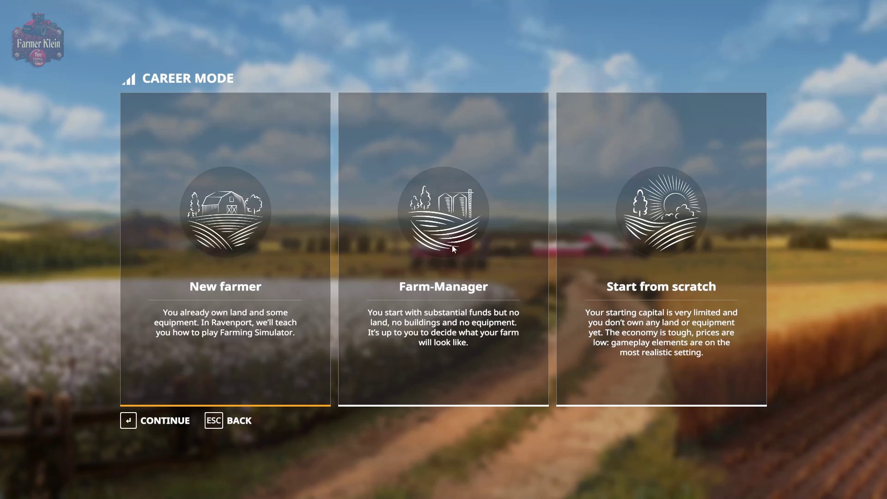
pyautogui.click(437, 252)
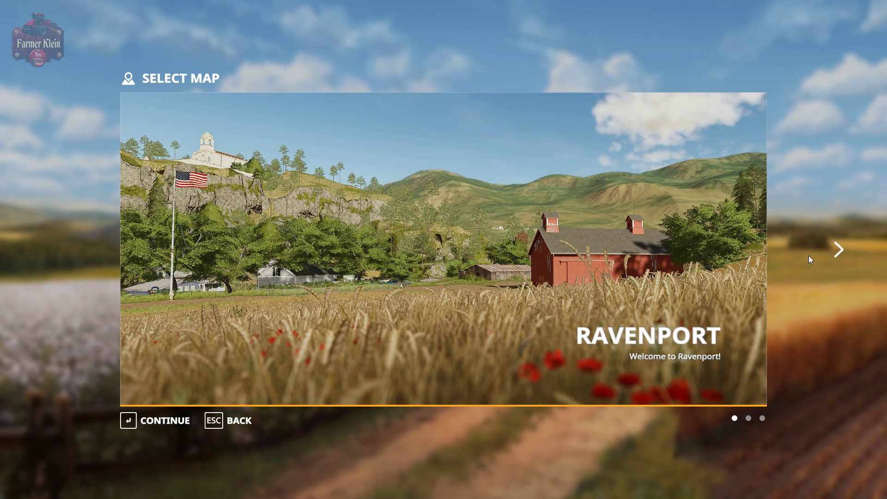
pyautogui.click(156, 421)
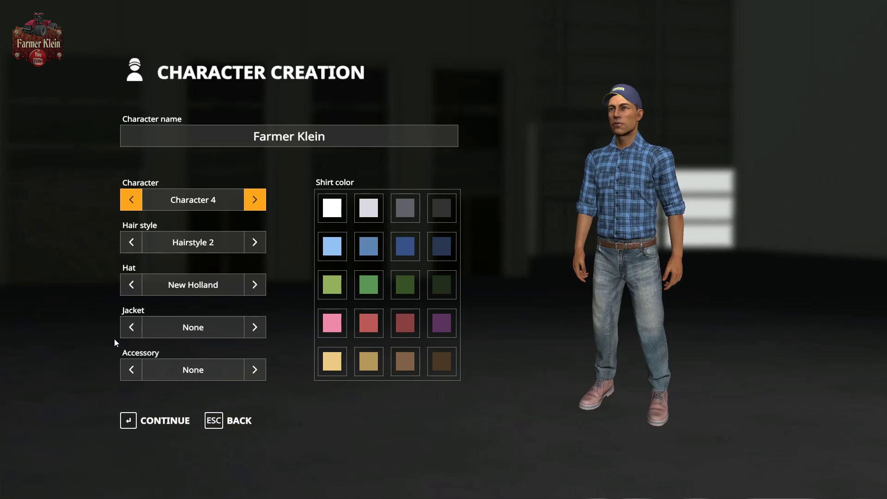
pyautogui.click(134, 420)
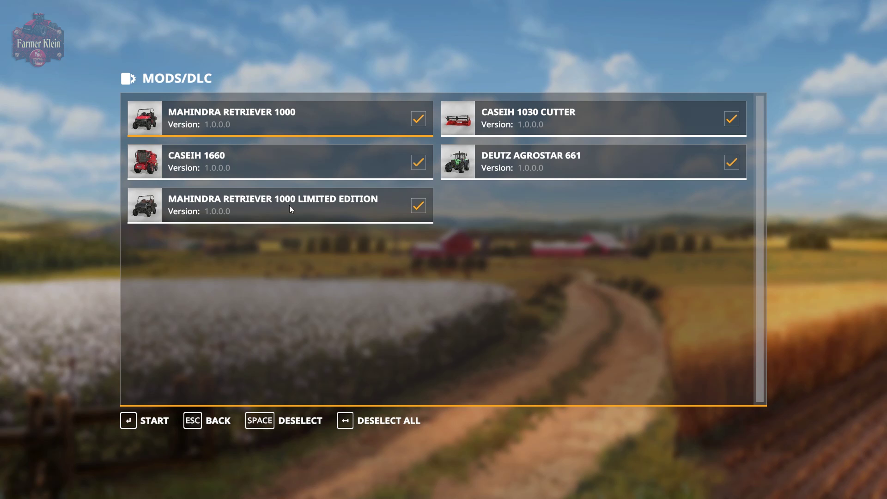
# - Deselect the Mahindra Retriever 1000 Limited Edition mod for this savegame and start loading the career
pyautogui.click(424, 208)
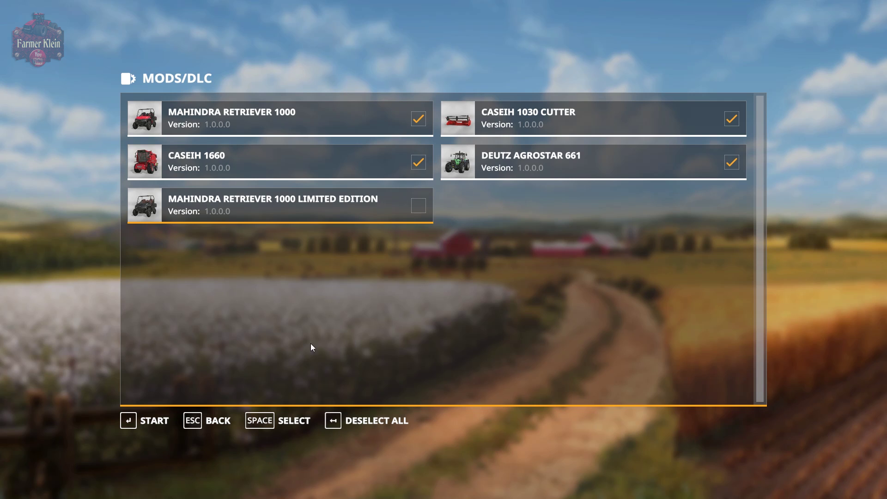
pyautogui.click(299, 419)
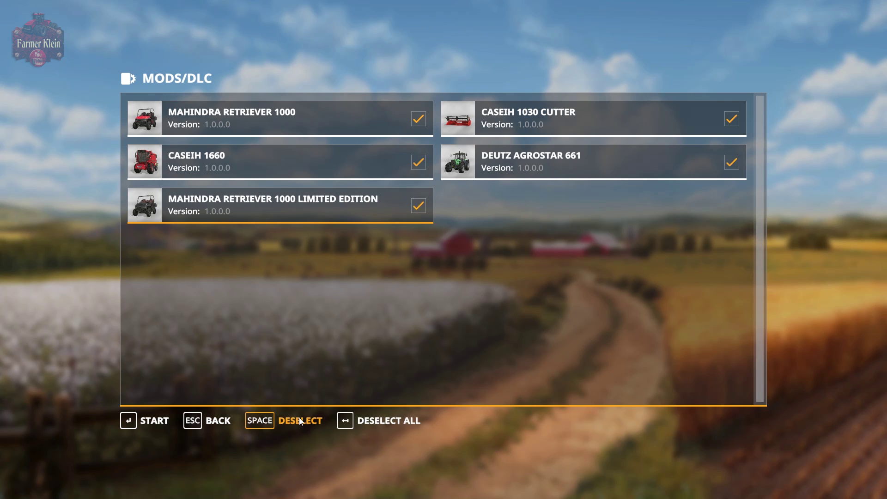
pyautogui.click(299, 418)
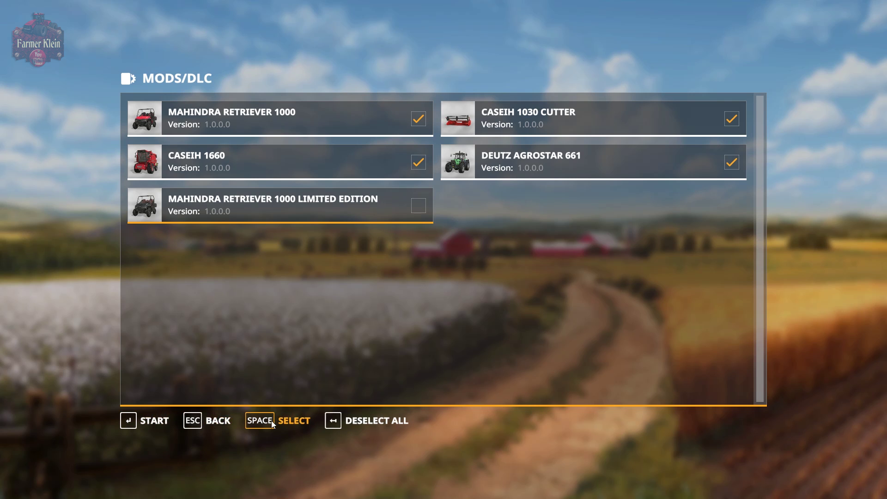
pyautogui.click(146, 416)
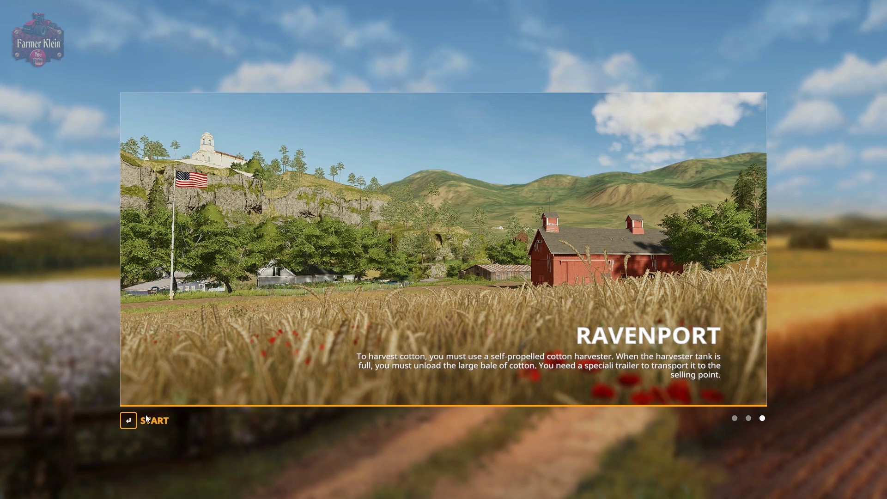
# - Start the Ravenport career, dismiss the welcome message, and walk down the slope to the dirt track beside the fields
pyautogui.press('Return')
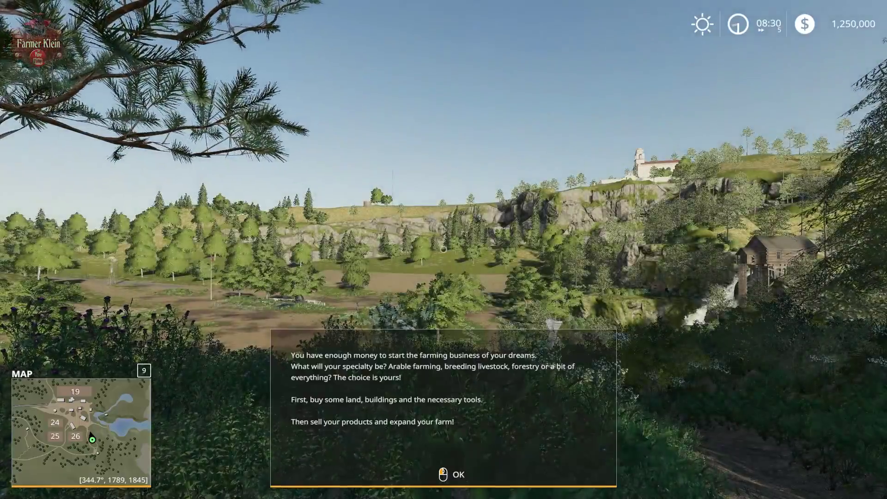
pyautogui.click(443, 249)
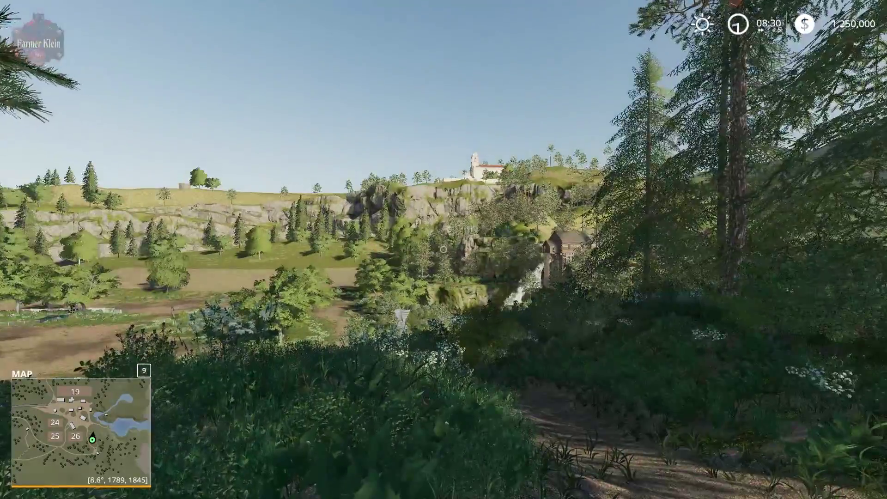
pyautogui.press('w')
pyautogui.press('w')
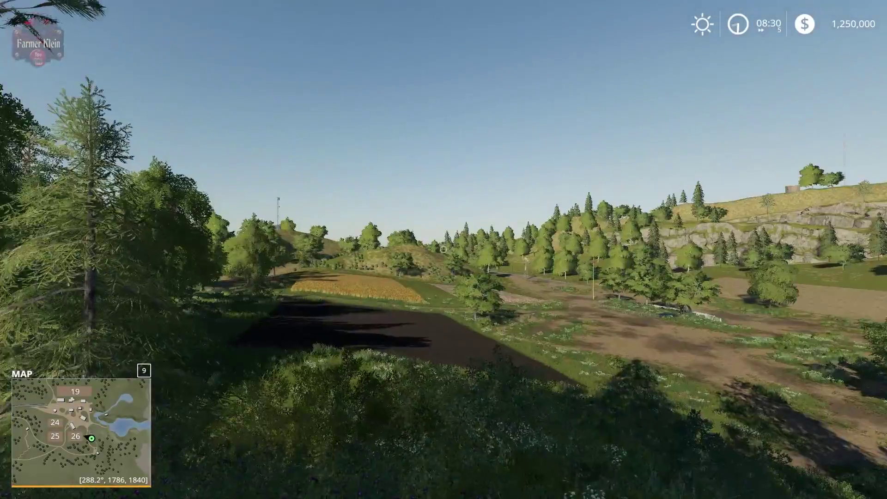
pyautogui.press('w')
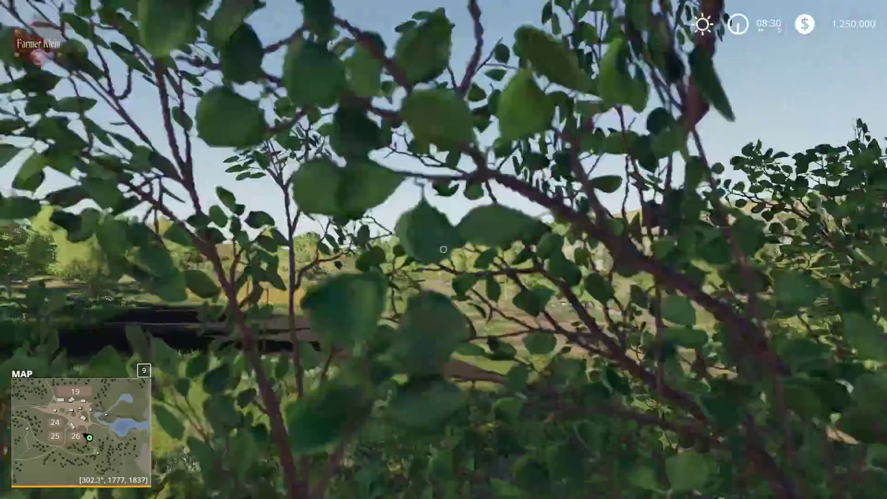
pyautogui.press('w')
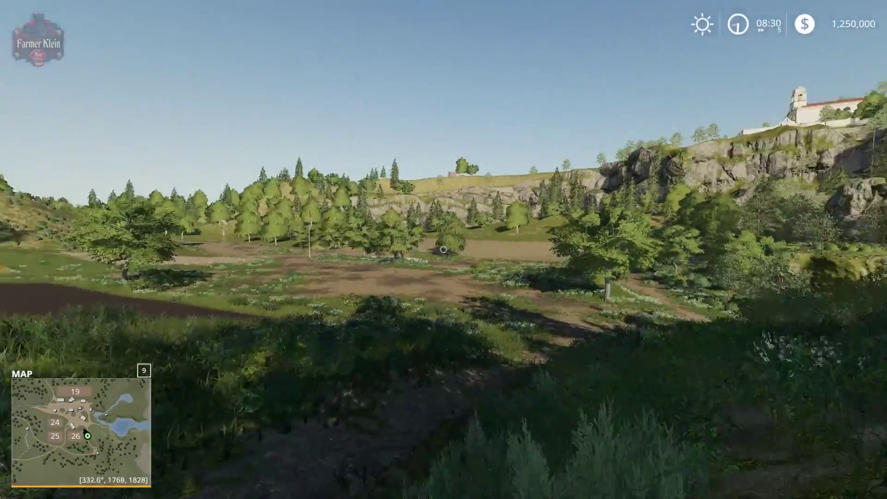
pyautogui.press('w')
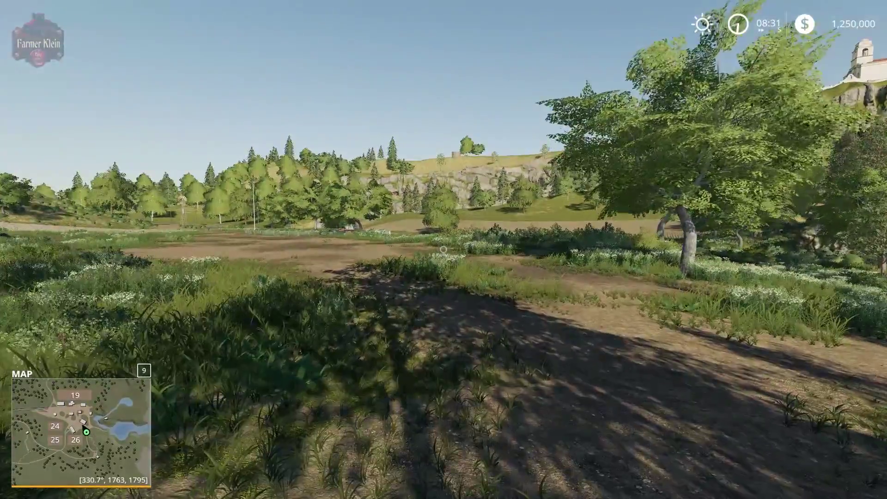
# - Browse the shop's small tractors to the Deutz-Fahr AgroStar 6.61 mod and open its customization
pyautogui.press('p')
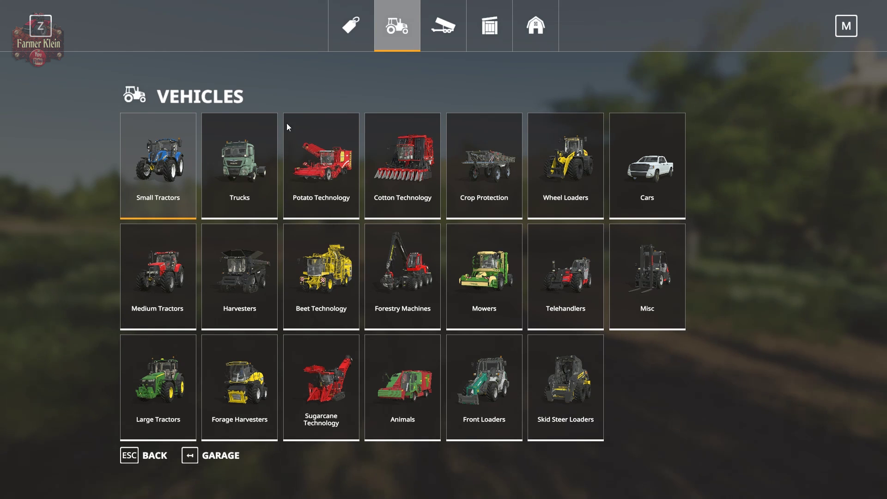
pyautogui.click(171, 171)
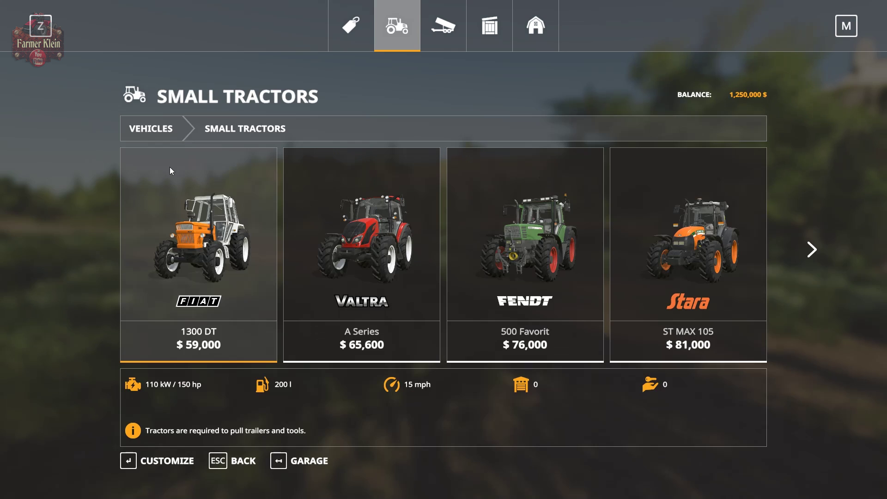
pyautogui.press('Right')
pyautogui.press('Right')
pyautogui.press('Right')
pyautogui.press('Right')
pyautogui.press('Right')
pyautogui.press('Right')
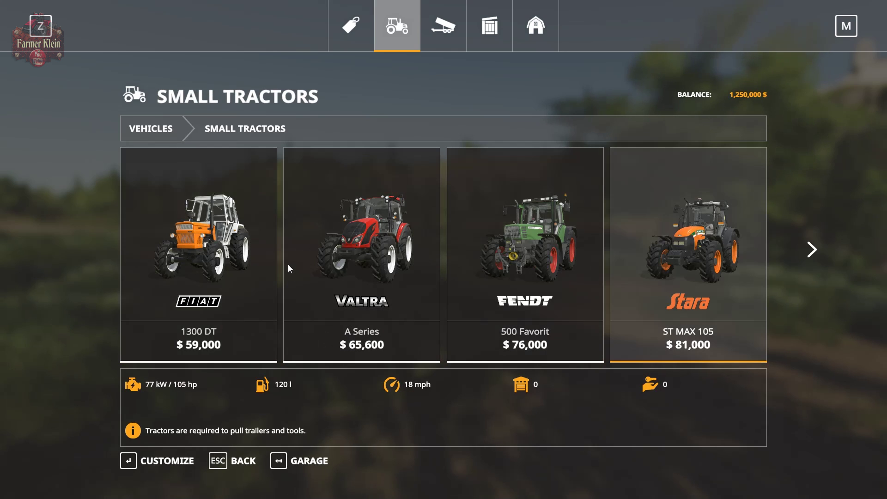
pyautogui.press('Right')
pyautogui.press('Right')
pyautogui.press('Right')
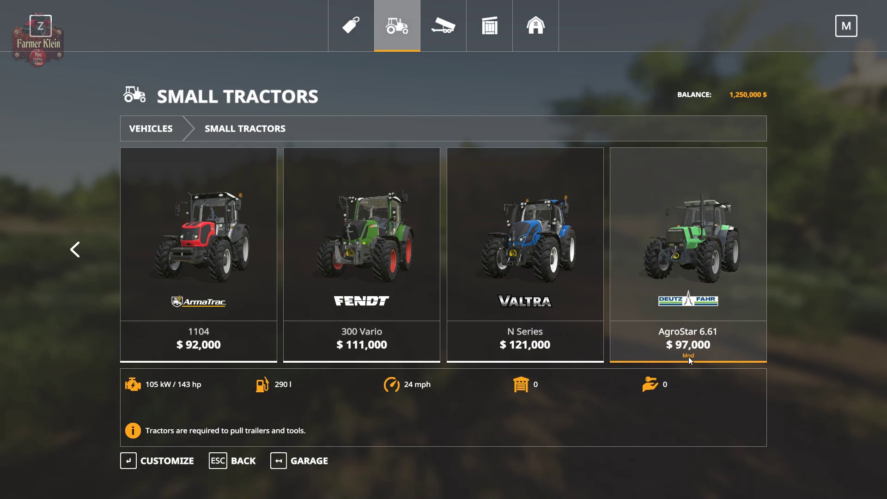
pyautogui.click(691, 268)
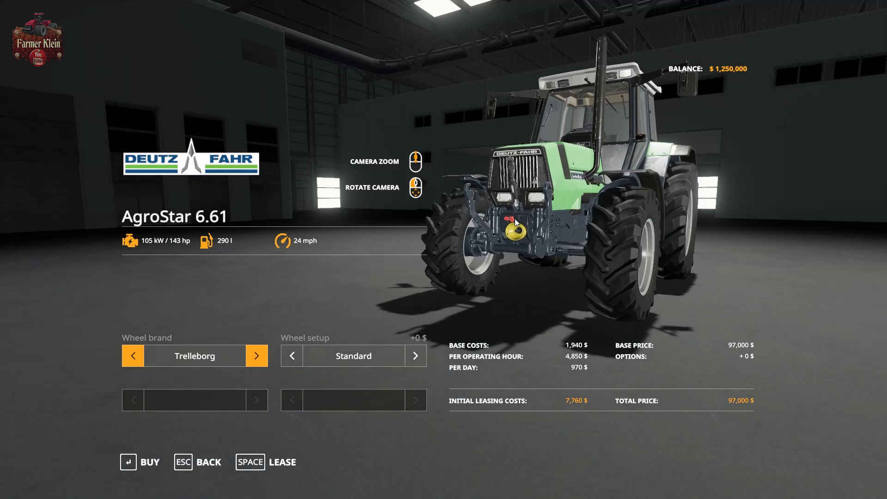
# - Rotate the AgroStar 6.61 and preview its Trelleborg wheel setups, including wheel weights, wide tires with weights, rear twin wheels and narrow tires
pyautogui.moveTo(550, 198); pyautogui.dragTo(419, 281)
pyautogui.click(412, 353)
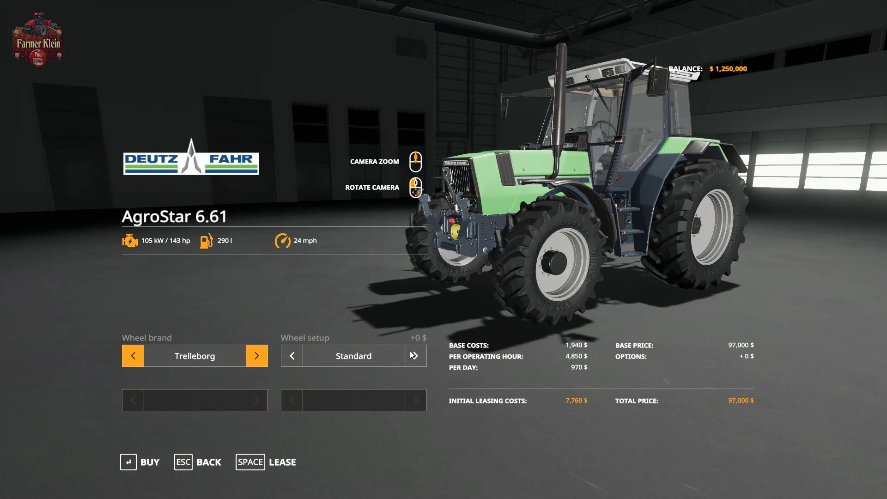
pyautogui.click(411, 355)
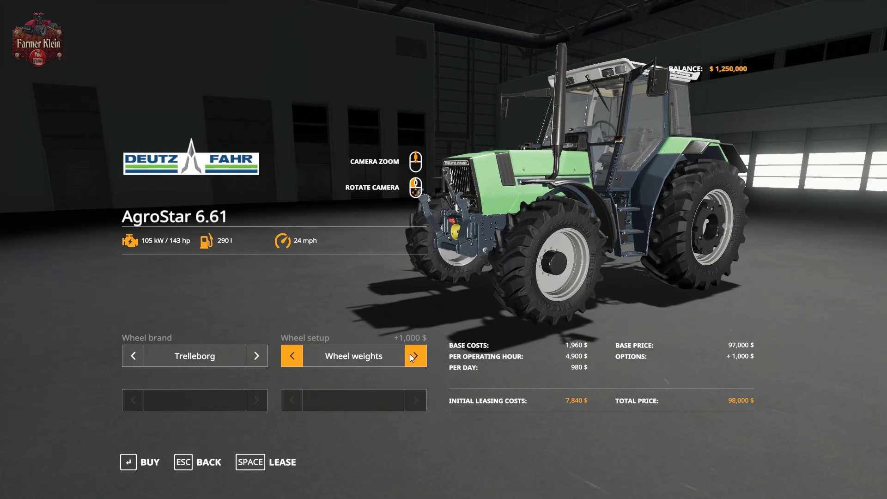
pyautogui.click(411, 356)
pyautogui.click(411, 356)
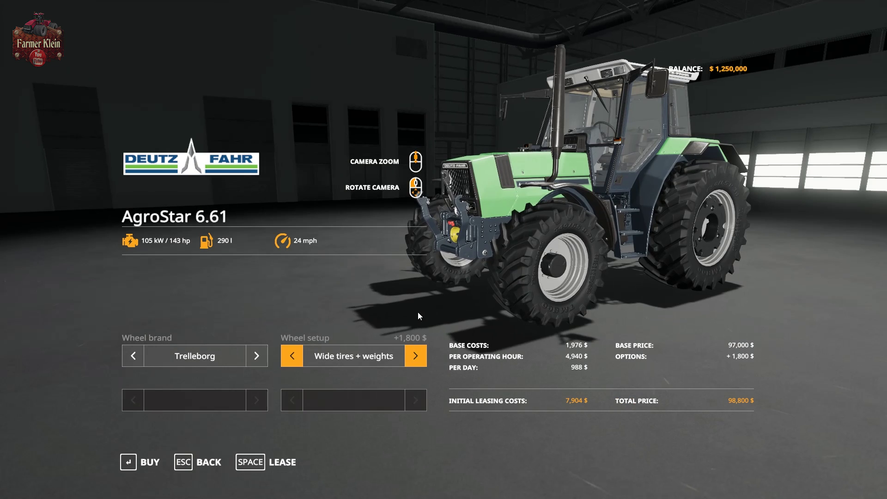
pyautogui.click(413, 356)
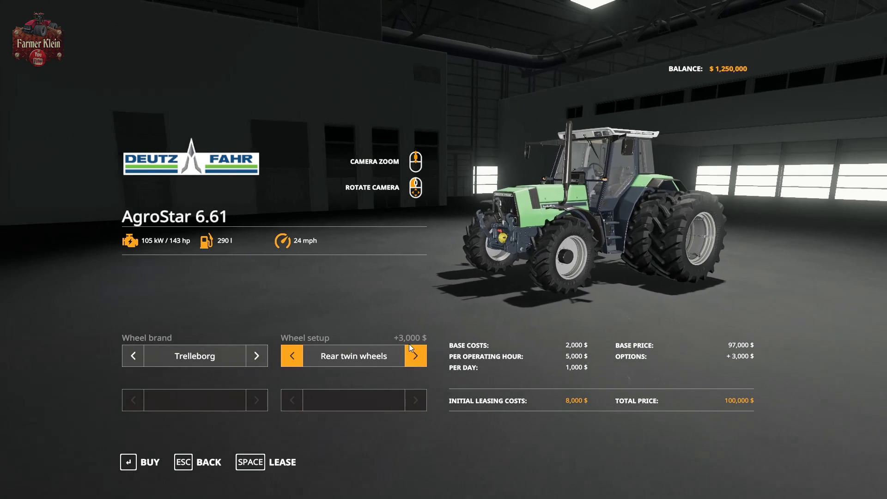
pyautogui.click(409, 351)
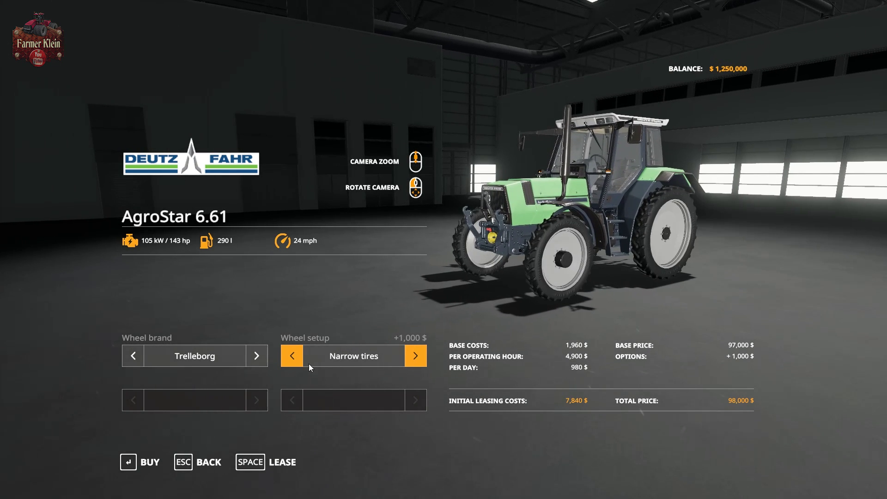
# - Preview the AgroStar 6.61 with Nokian wheels, view it from another angle, and leave its customization without buying
pyautogui.click(257, 356)
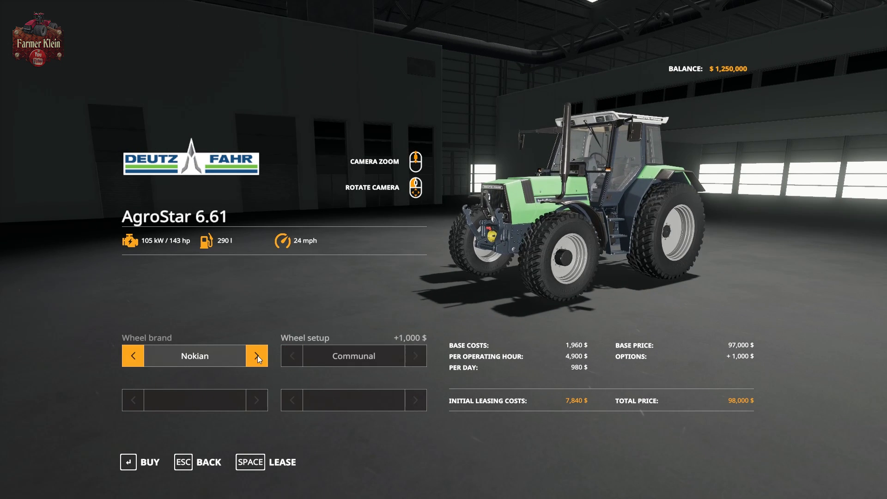
pyautogui.click(257, 356)
pyautogui.click(257, 355)
pyautogui.moveTo(297, 356); pyautogui.dragTo(343, 368)
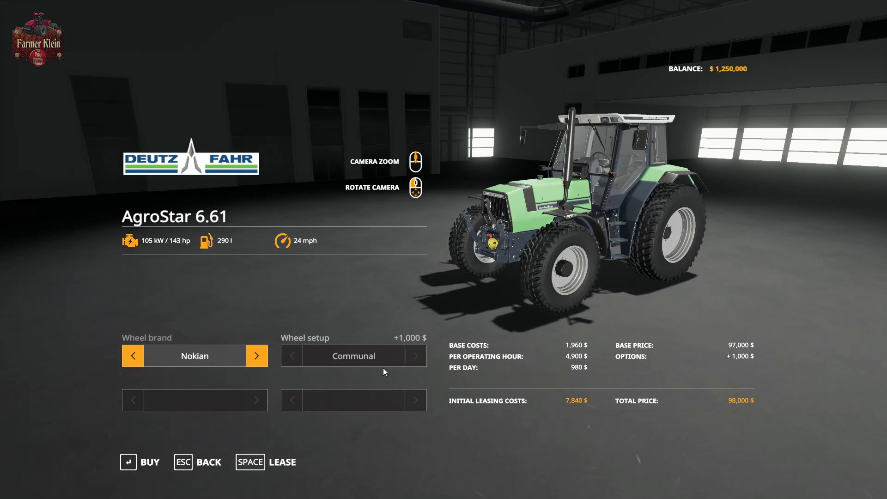
pyautogui.moveTo(379, 295)
pyautogui.mouseDown()
pyautogui.moveTo(289, 298)
pyautogui.moveTo(279, 312)
pyautogui.moveTo(331, 331)
pyautogui.moveTo(370, 310)
pyautogui.mouseUp()
pyautogui.press('Escape')
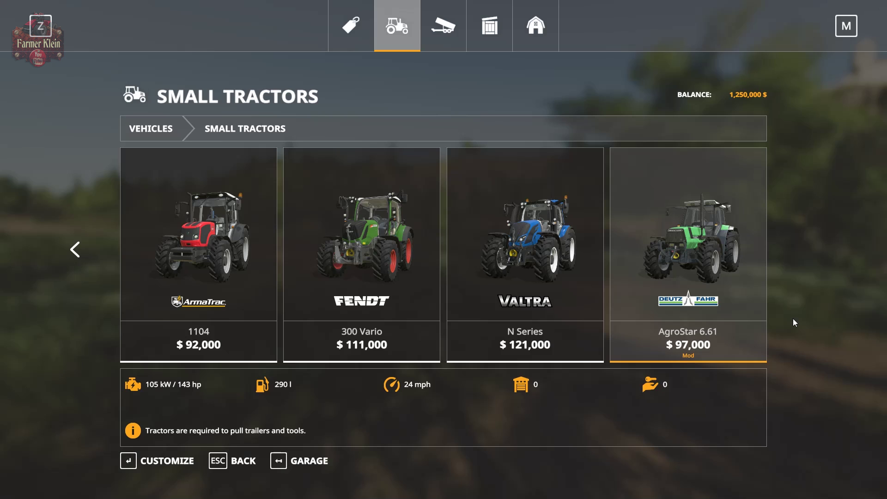
# - Find the Case IH 1660 Axial-Flow mod among the harvesters, inspect its model in the detail view, and return to the list
pyautogui.press('Escape')
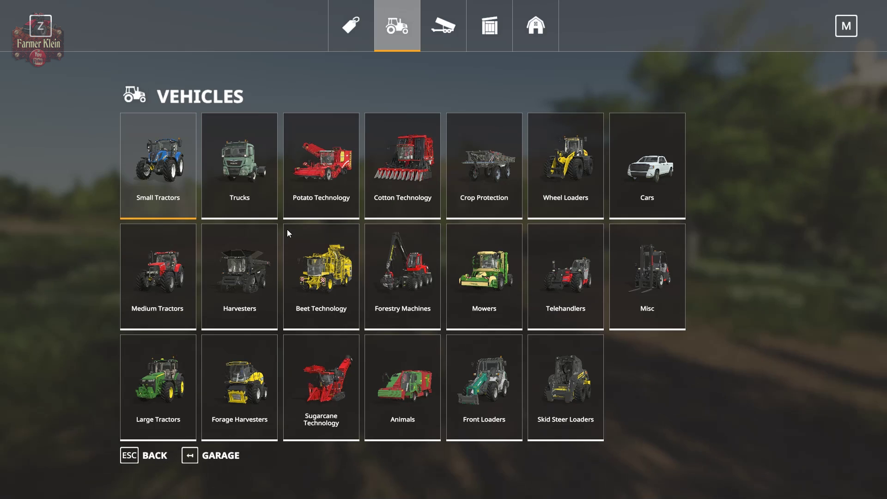
pyautogui.click(266, 271)
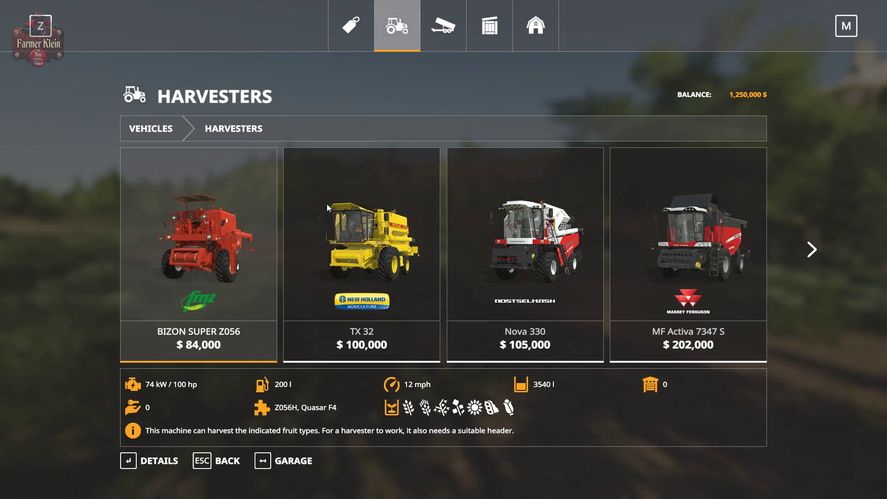
pyautogui.press('Right')
pyautogui.press('Right')
pyautogui.press('Right')
pyautogui.press('Right')
pyautogui.press('Right')
pyautogui.press('Right')
pyautogui.press('Right')
pyautogui.press('Right')
pyautogui.press('Right')
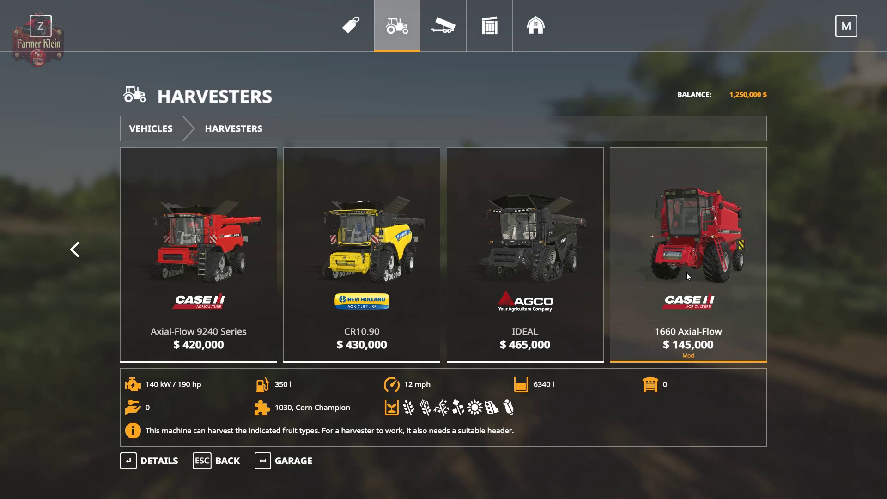
pyautogui.press('Return')
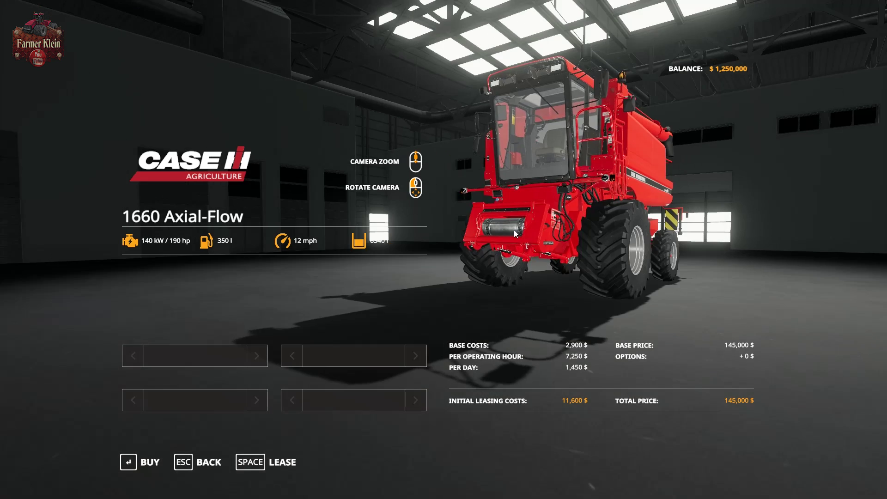
pyautogui.moveTo(514, 230); pyautogui.dragTo(185, 185)
pyautogui.moveTo(443, 250); pyautogui.dragTo(166, 250)
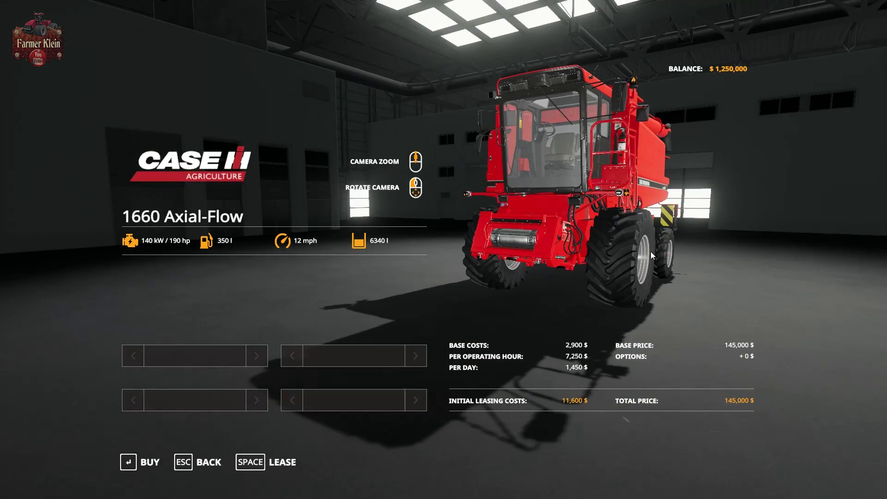
pyautogui.press('Escape')
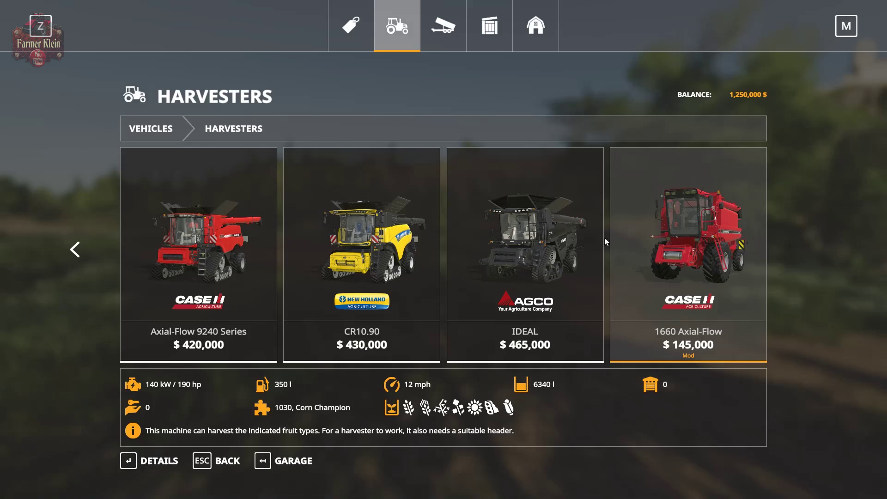
# - Find the Case IH 1030 14FT mod among the header tools, view its details, and return to the tool categories
pyautogui.click(445, 27)
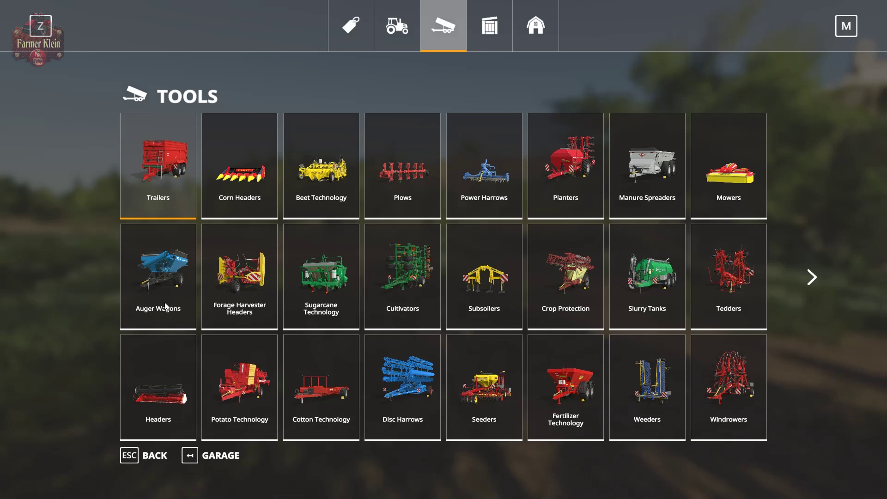
pyautogui.click(165, 386)
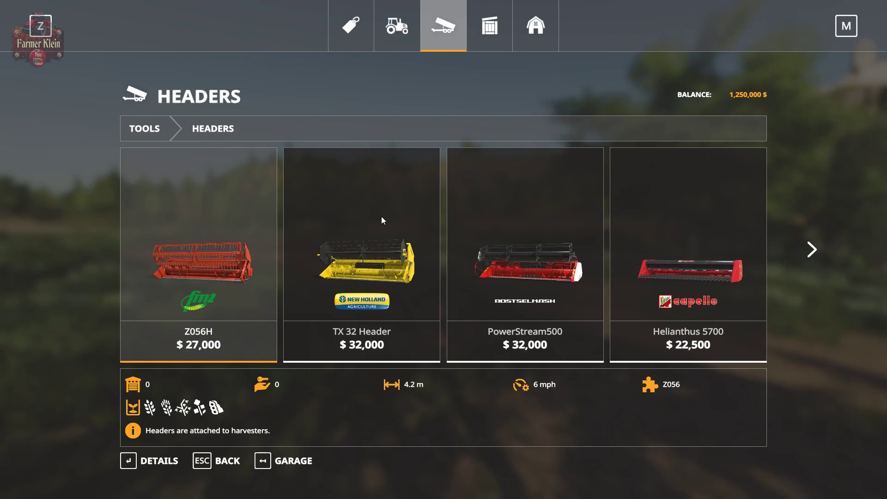
pyautogui.press('Right')
pyautogui.press('Right')
pyautogui.press('Right')
pyautogui.press('Right')
pyautogui.press('Right')
pyautogui.press('Right')
pyautogui.press('Right')
pyautogui.press('Right')
pyautogui.press('Right')
pyautogui.press('Right')
pyautogui.press('Right')
pyautogui.press('Right')
pyautogui.press('Right')
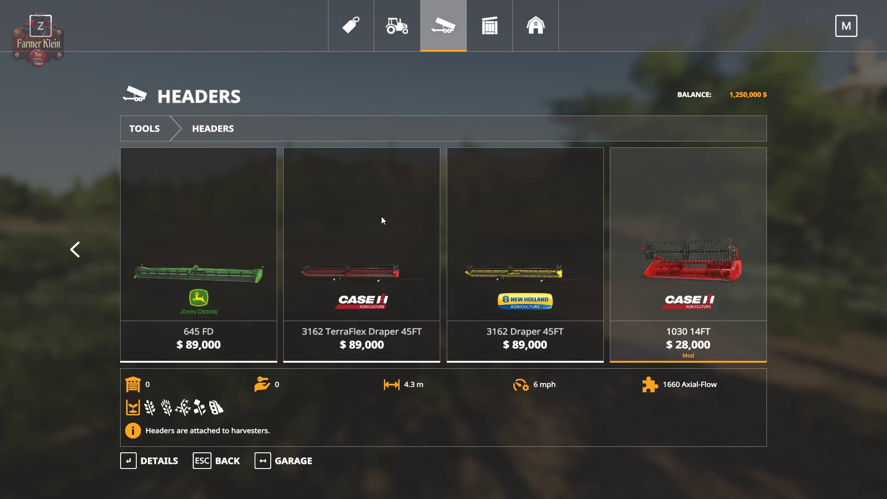
pyautogui.click(672, 320)
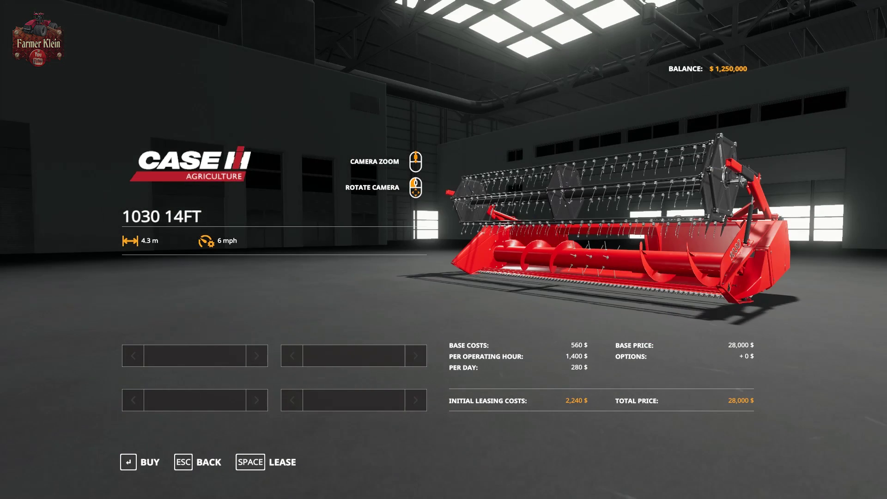
pyautogui.press('Escape')
pyautogui.press('Escape')
# - Check the vehicle shop's cars for the Mahindra Retriever 1000 mod and leave the shop
pyautogui.scroll(-4, 596, 178)
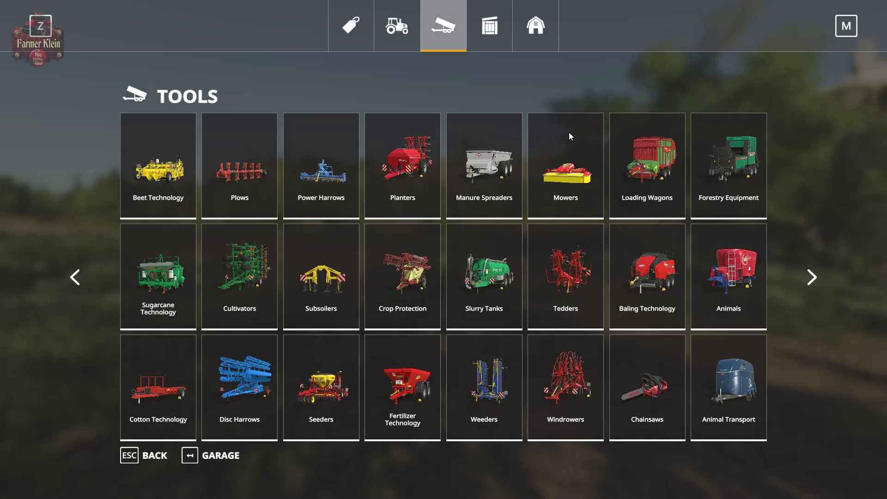
pyautogui.click(401, 33)
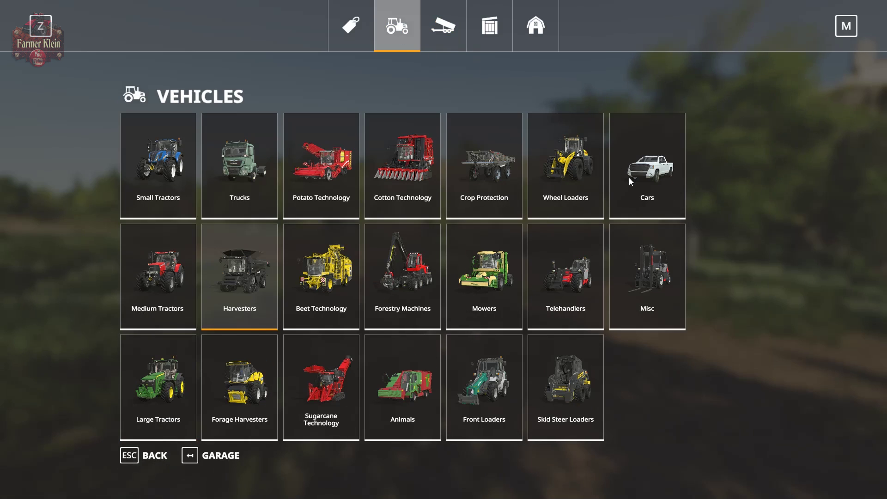
pyautogui.click(629, 178)
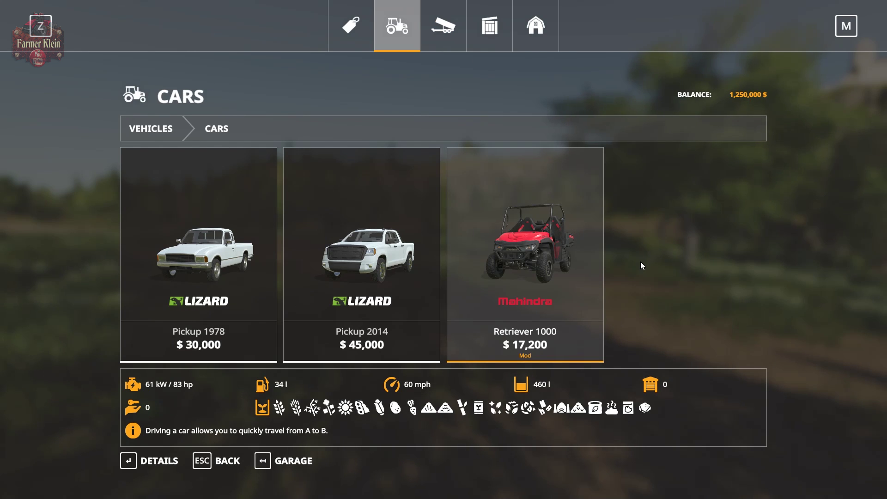
pyautogui.press('Escape')
pyautogui.press('Escape')
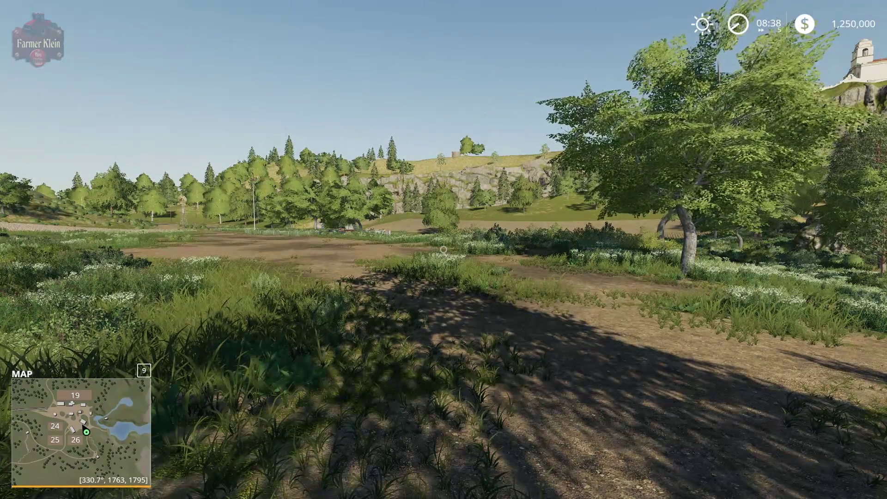
# - Pause the career and open the game's Help section on crops
pyautogui.press('Escape')
pyautogui.press('Escape')
pyautogui.press('Escape')
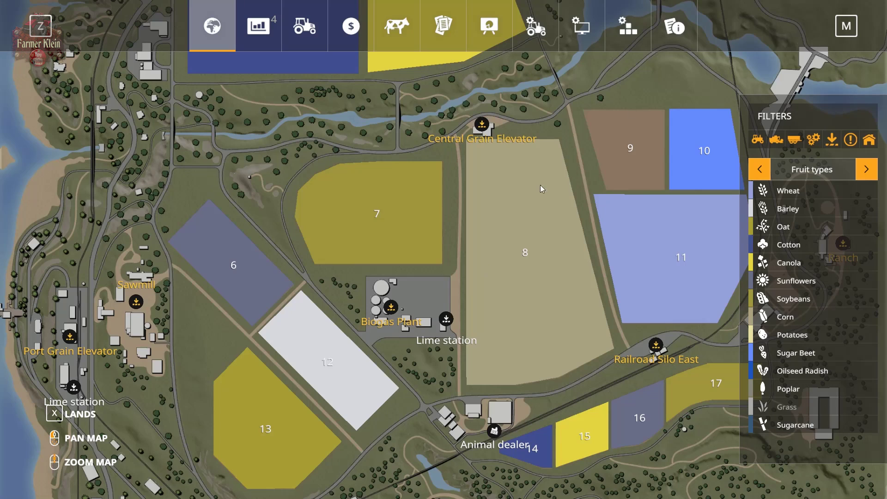
pyautogui.click(693, 29)
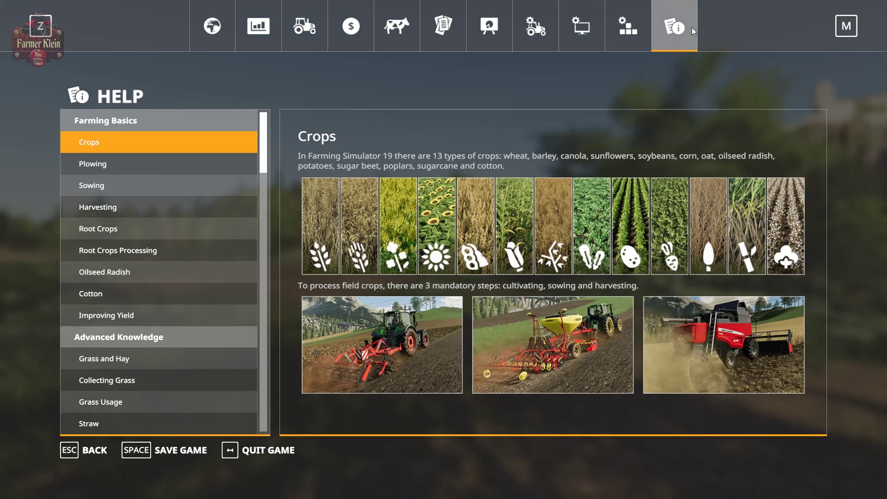
# - Quit the current game, start the Ravenport career with all listed mods activated, and dismiss the introduction
pyautogui.click(244, 455)
pyautogui.click(305, 323)
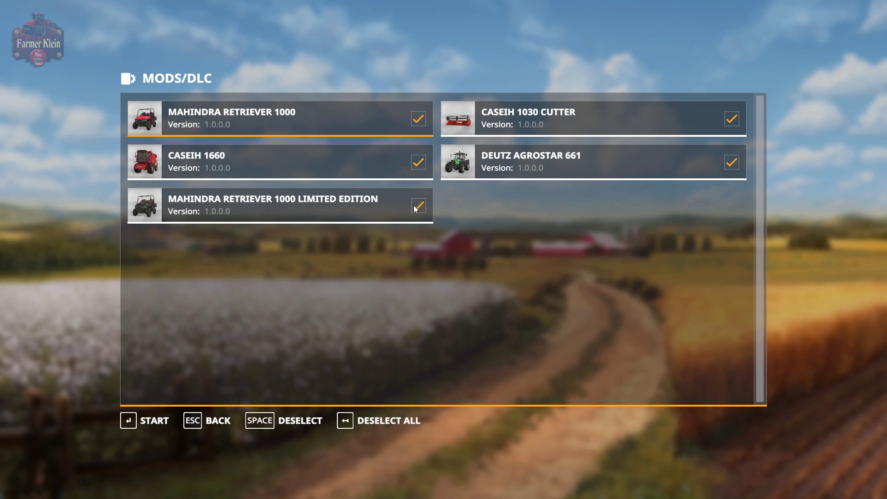
pyautogui.click(154, 426)
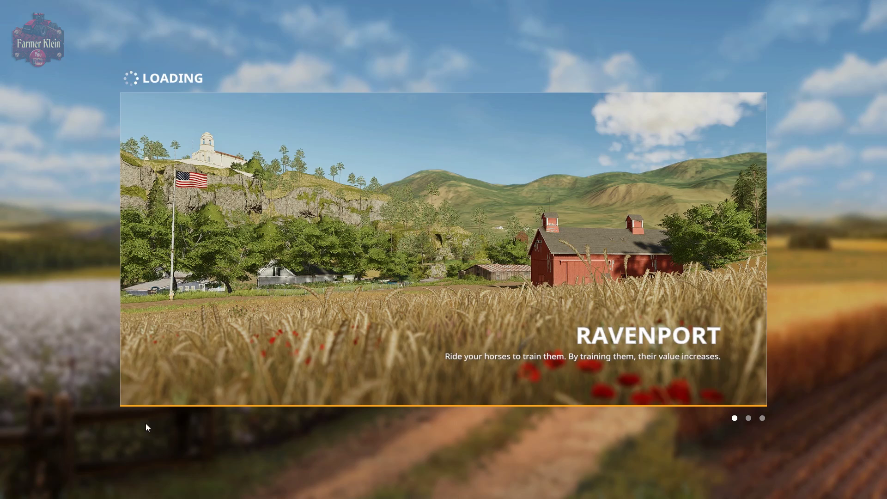
pyautogui.click(147, 422)
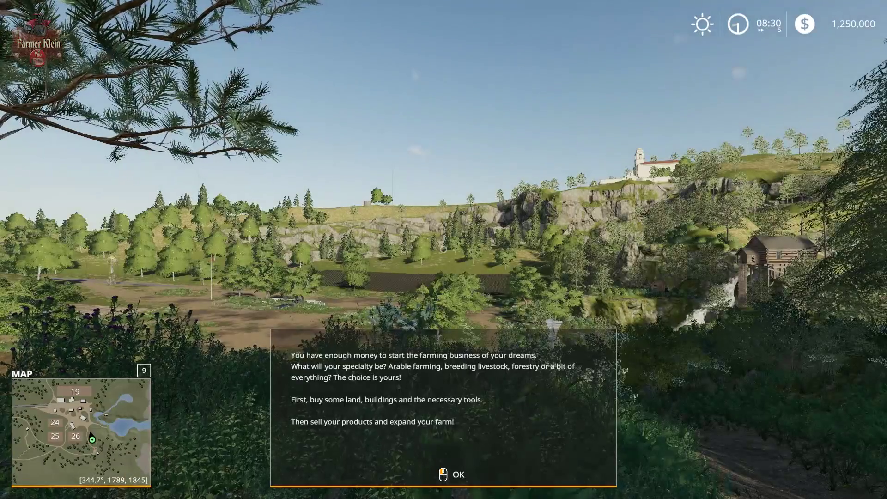
pyautogui.press('Return')
# - Open the vehicle shop's cars and look at the Mahindra Retriever 1000 Limited Edition and Retriever 1000 mods
pyautogui.press('p')
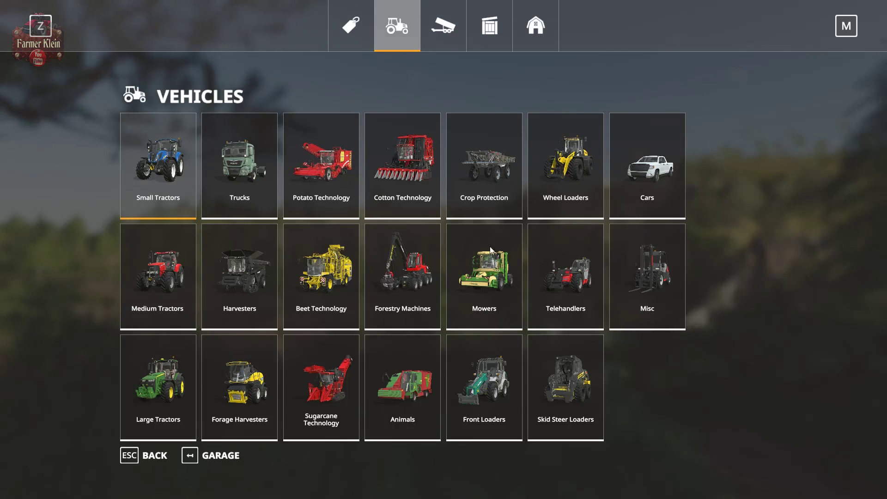
pyautogui.click(624, 184)
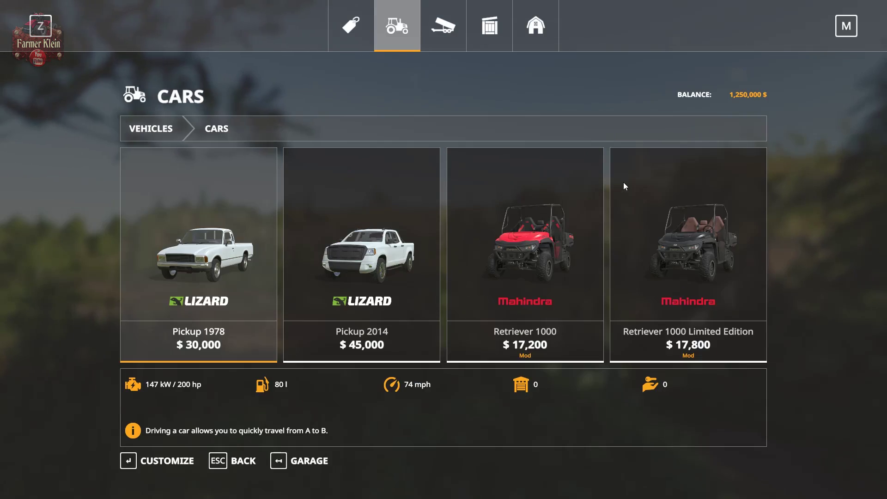
pyautogui.click(640, 244)
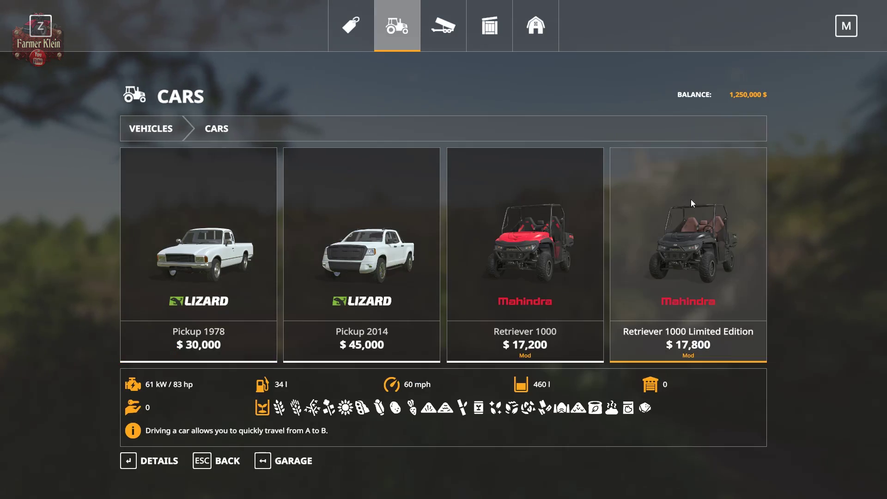
pyautogui.click(555, 269)
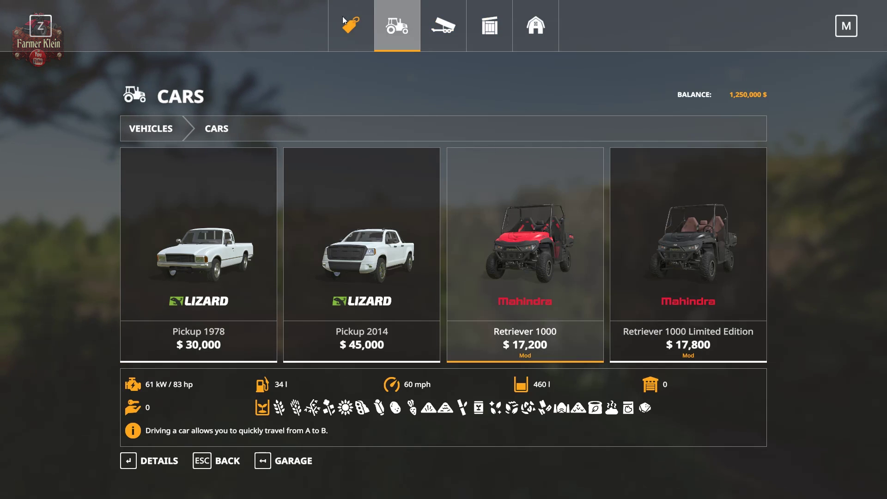
# - Browse the Case IH brand's machines for the 1030 14FT and 1660 Axial-Flow mods, return to the brands, and leave the shop
pyautogui.click(355, 28)
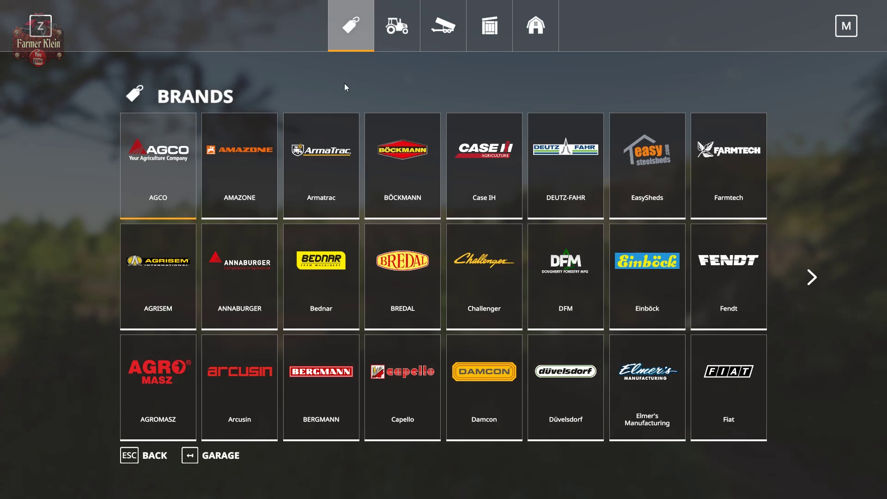
pyautogui.click(461, 178)
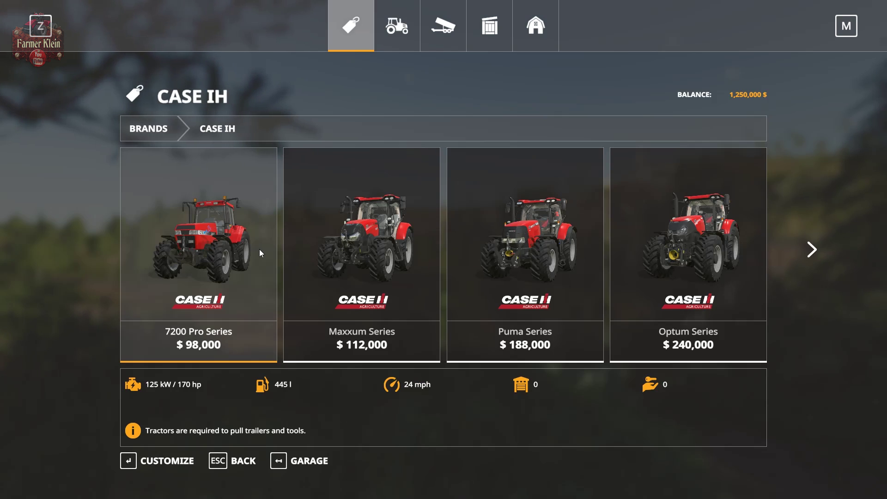
pyautogui.press('Right')
pyautogui.press('Right')
pyautogui.press('Right')
pyautogui.press('Right')
pyautogui.press('Right')
pyautogui.press('Right')
pyautogui.press('Right')
pyautogui.press('Right')
pyautogui.press('Right')
pyautogui.press('Right')
pyautogui.press('Right')
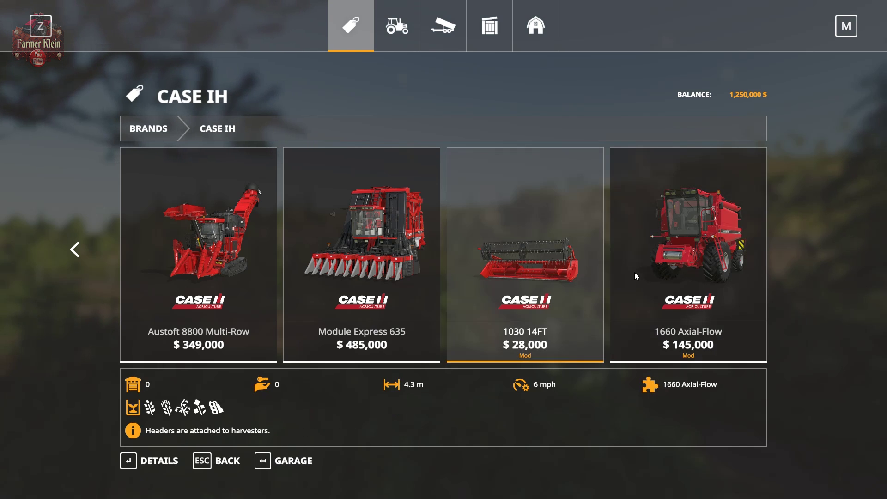
pyautogui.press('Left')
pyautogui.press('Left')
pyautogui.press('Left')
pyautogui.press('Left')
pyautogui.press('Left')
pyautogui.press('Left')
pyautogui.press('Left')
pyautogui.press('Left')
pyautogui.press('Left')
pyautogui.press('Left')
pyautogui.press('Left')
pyautogui.press('Left')
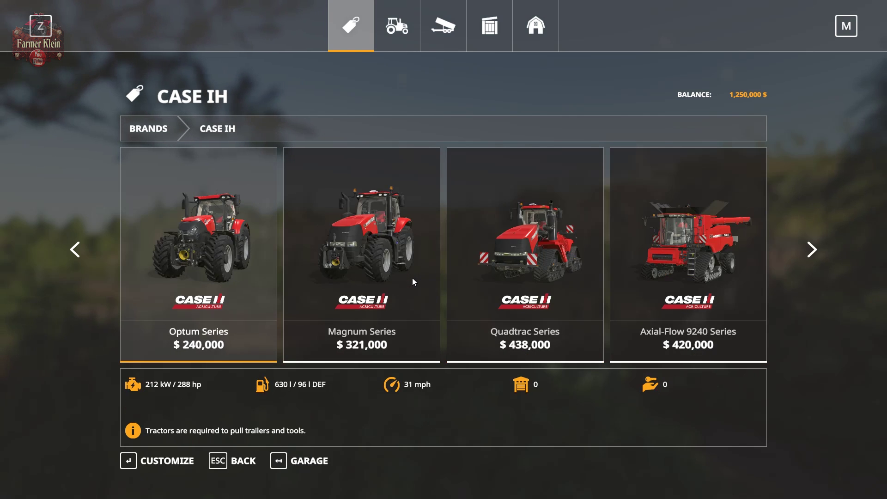
pyautogui.press('Escape')
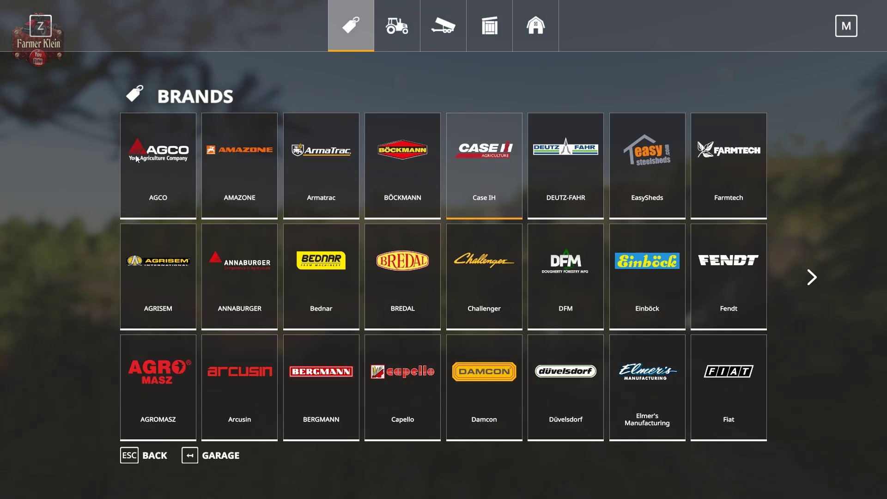
pyautogui.press('Escape')
pyautogui.press('w')
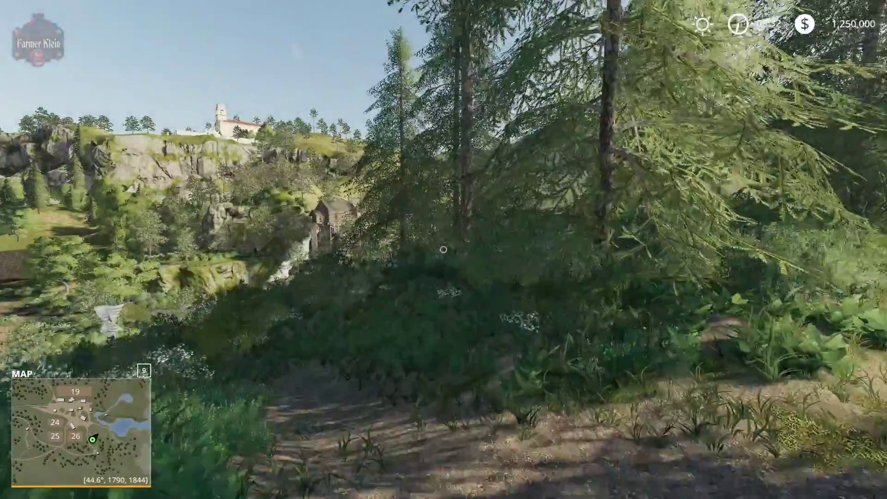
pyautogui.press('w')
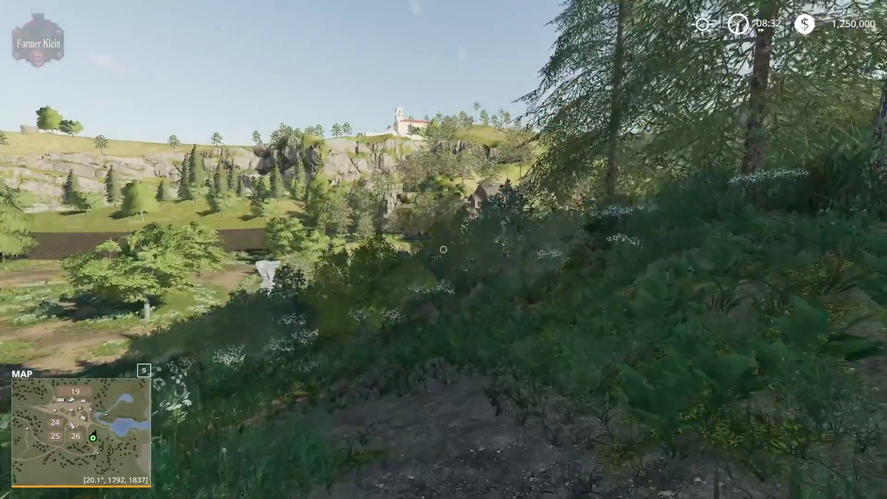
pyautogui.press('w')
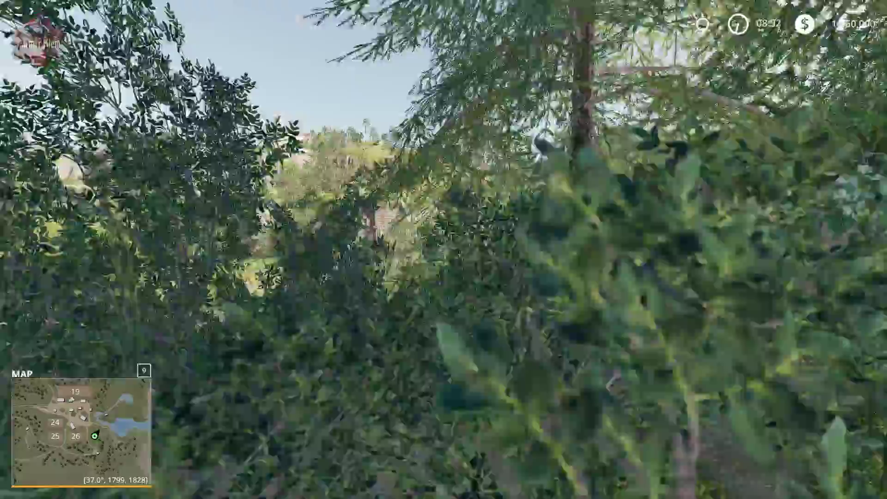
pyautogui.press('w')
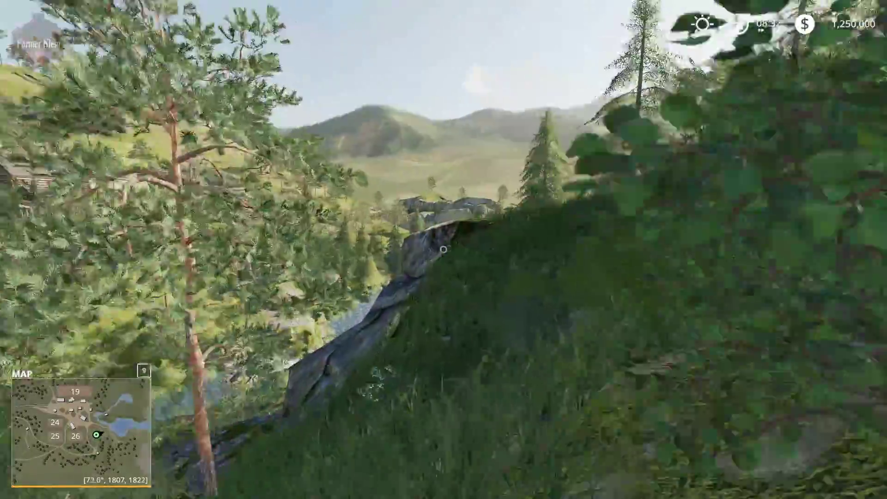
pyautogui.press('w')
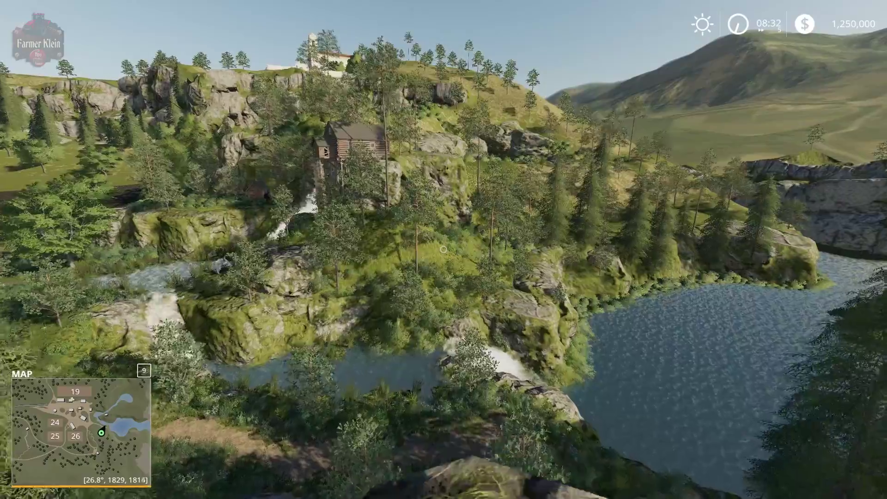
pyautogui.press('w')
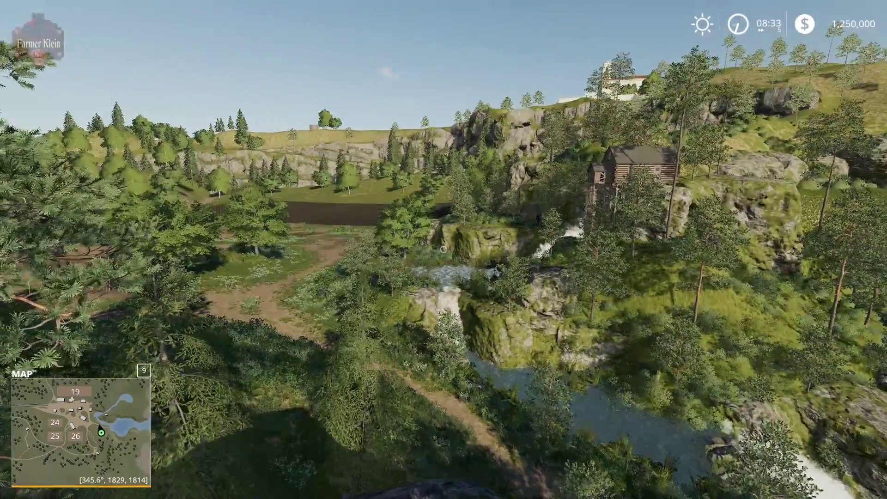